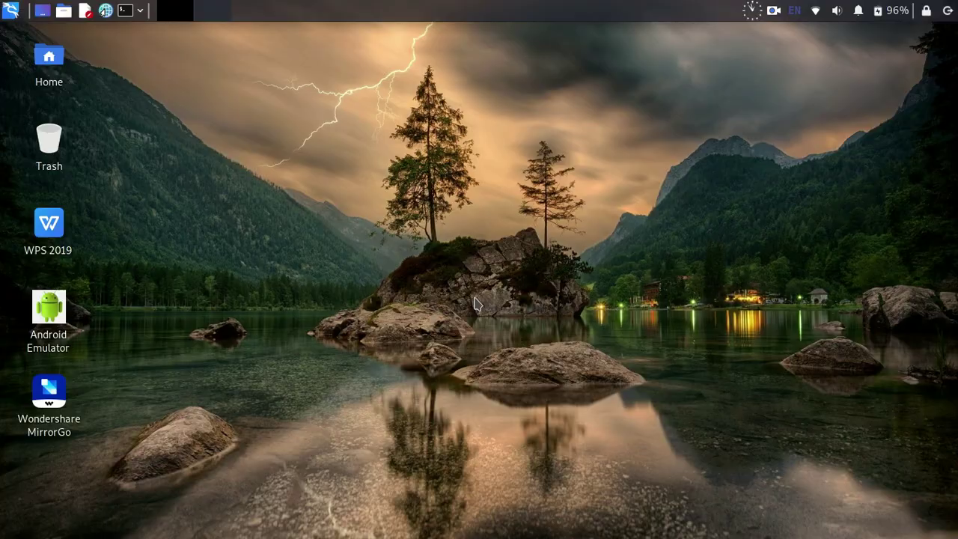
Step: Google 'download zorin os' in a new Chrome window and open the official Zorin OS download page
left_click(105, 11)
type("g")
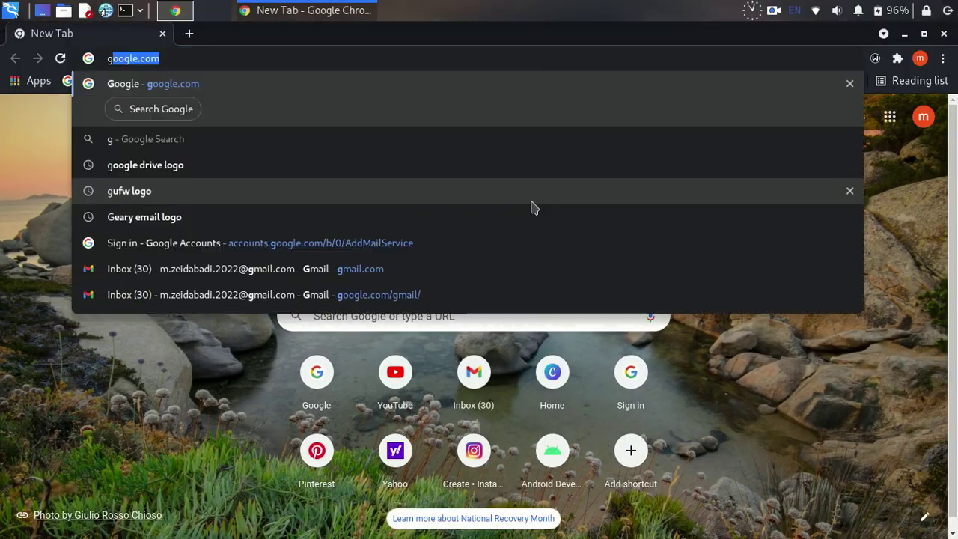
key("Return")
type("download zor")
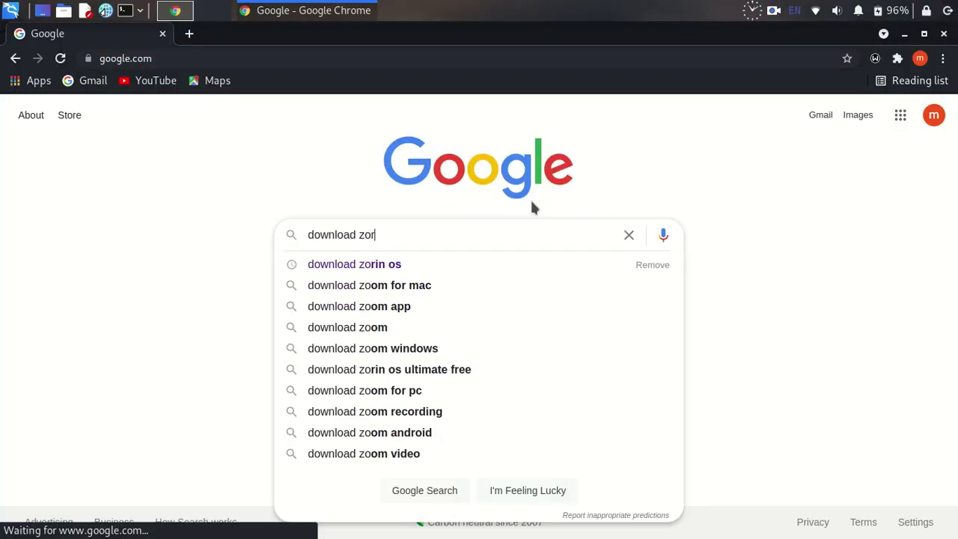
type("in os")
key("Return")
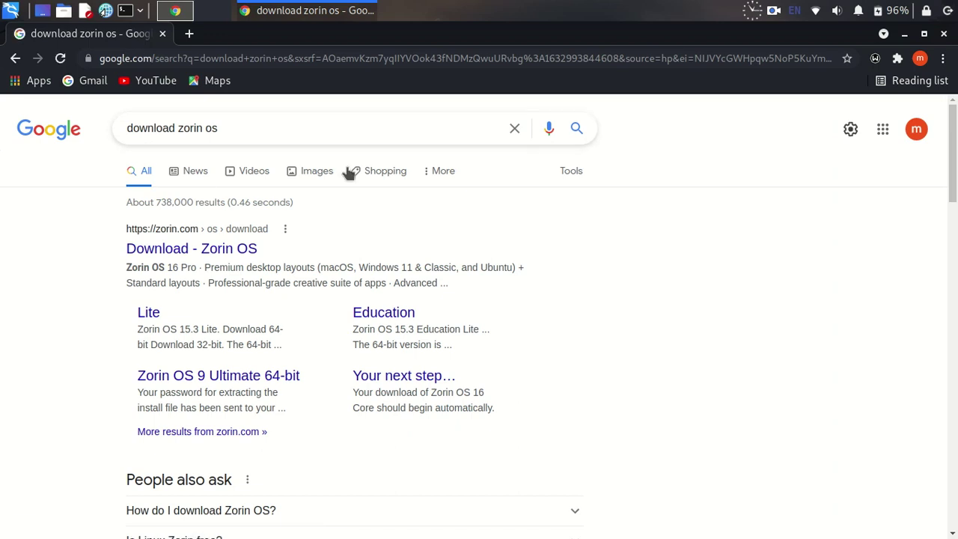
left_click(241, 251)
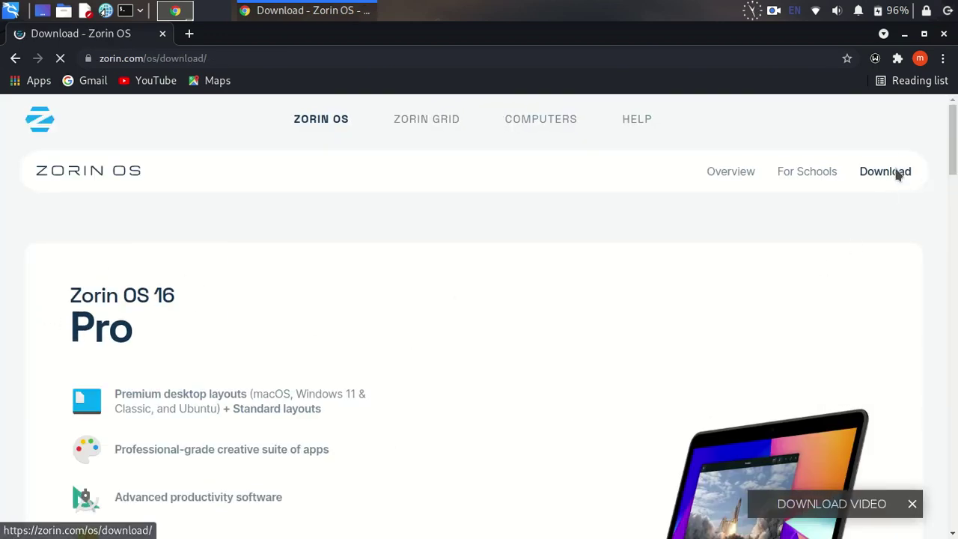
Step: Go to the Zorin OS 15.3 Education page for schools
scroll(487, 367, "down", 5)
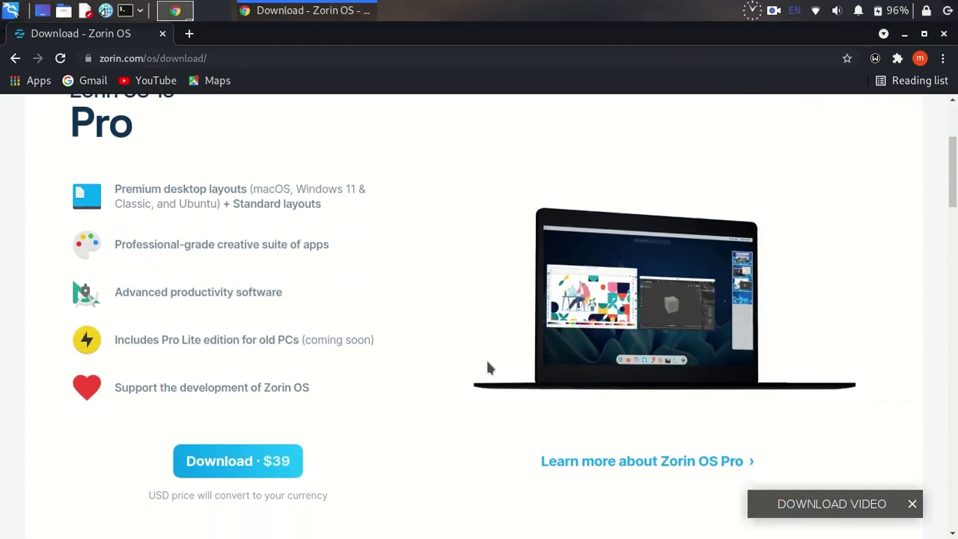
scroll(487, 367, "down", 5)
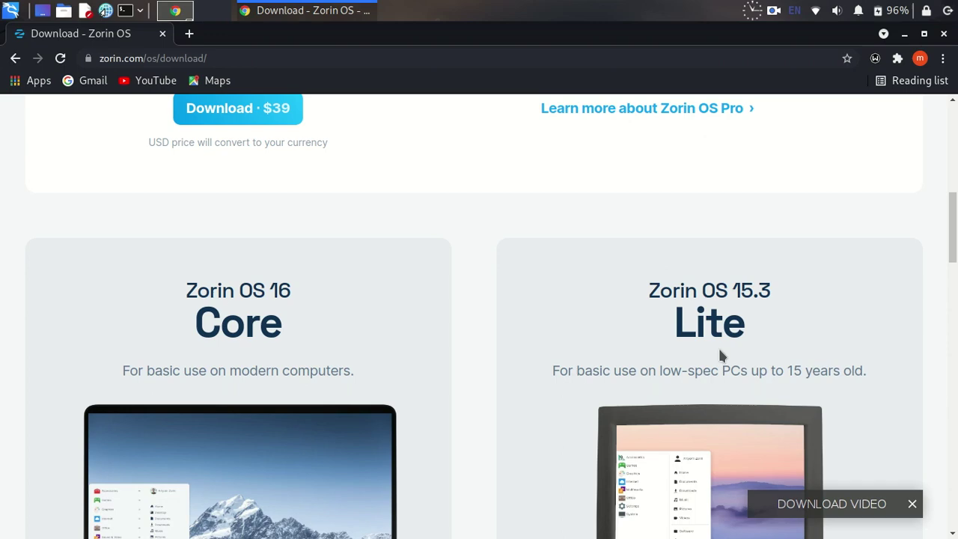
scroll(720, 355, "up", 10)
left_click(805, 177)
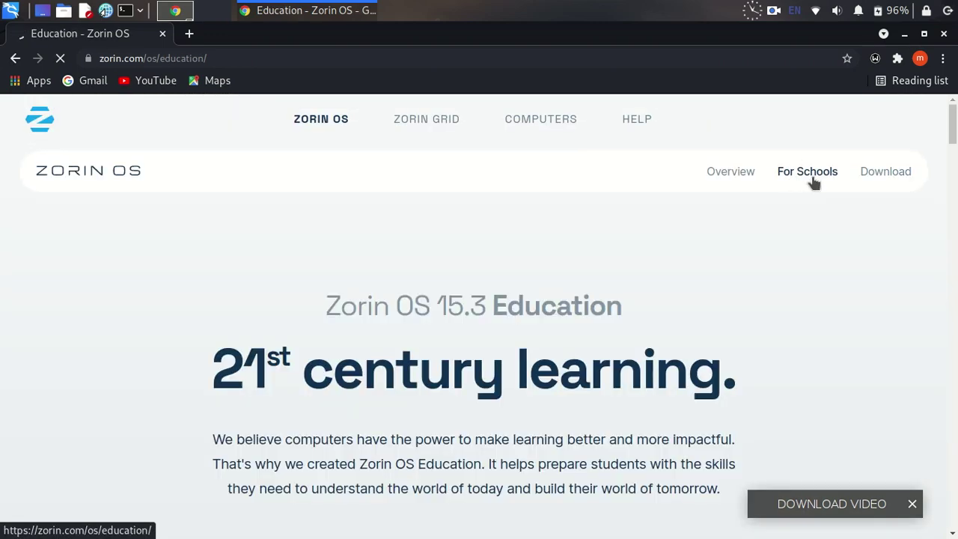
left_click_drag(628, 303, 330, 317)
left_click(546, 329)
scroll(374, 312, "down", 2)
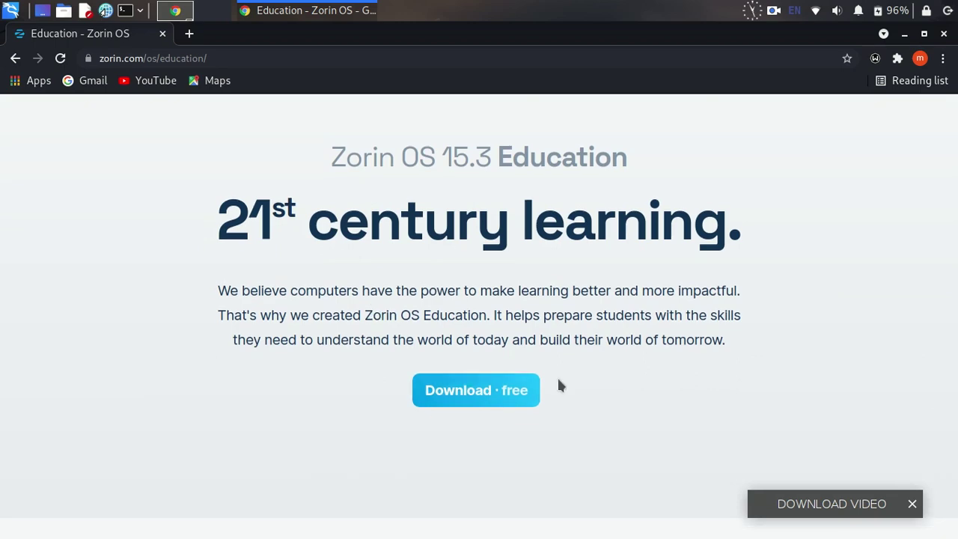
Step: Start the free 64-bit Zorin OS 15.3 Education ISO download, skipping the newsletter signup
left_click(481, 390)
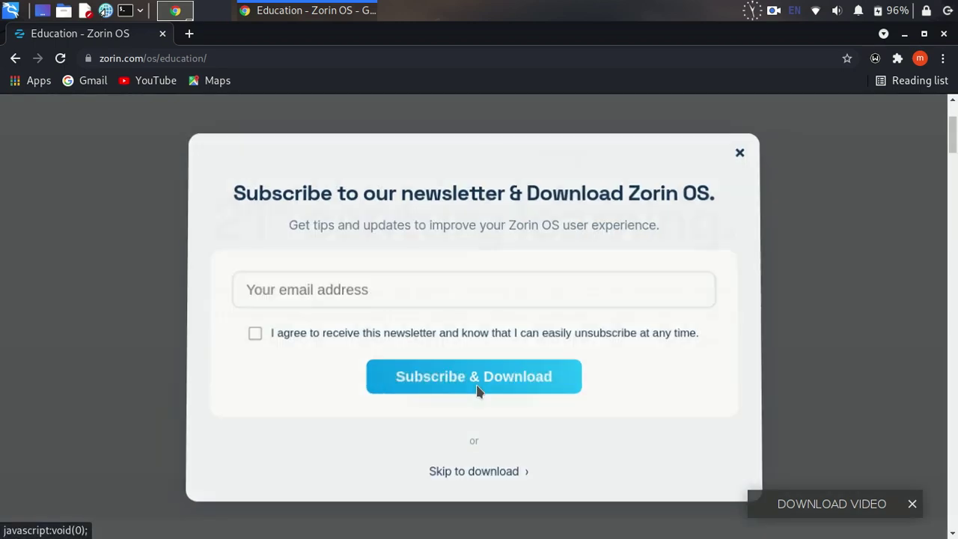
left_click(471, 468)
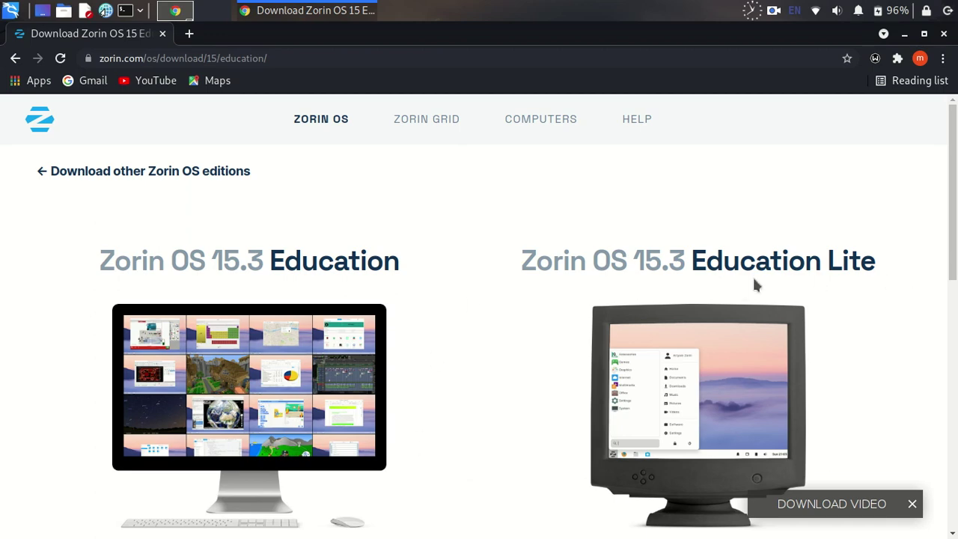
scroll(326, 234, "down", 5)
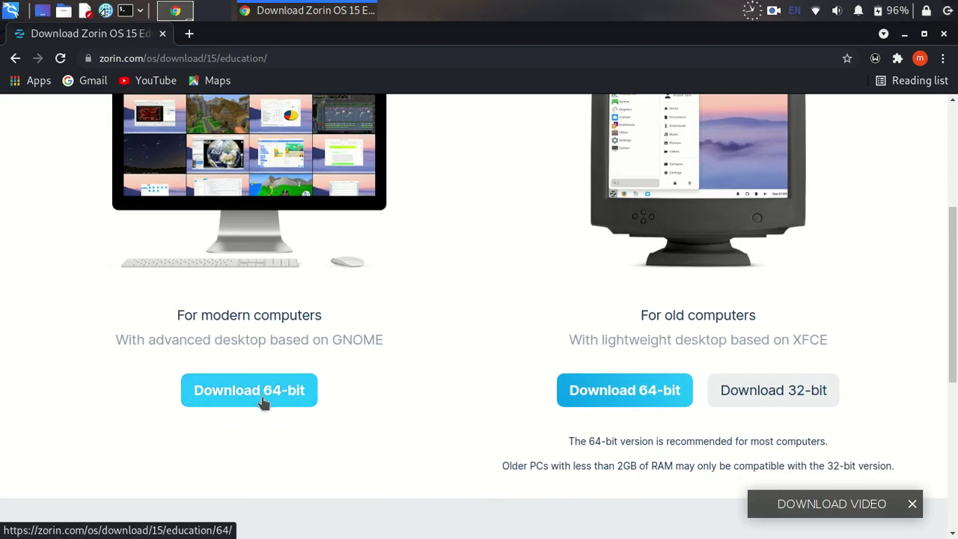
left_click(262, 402)
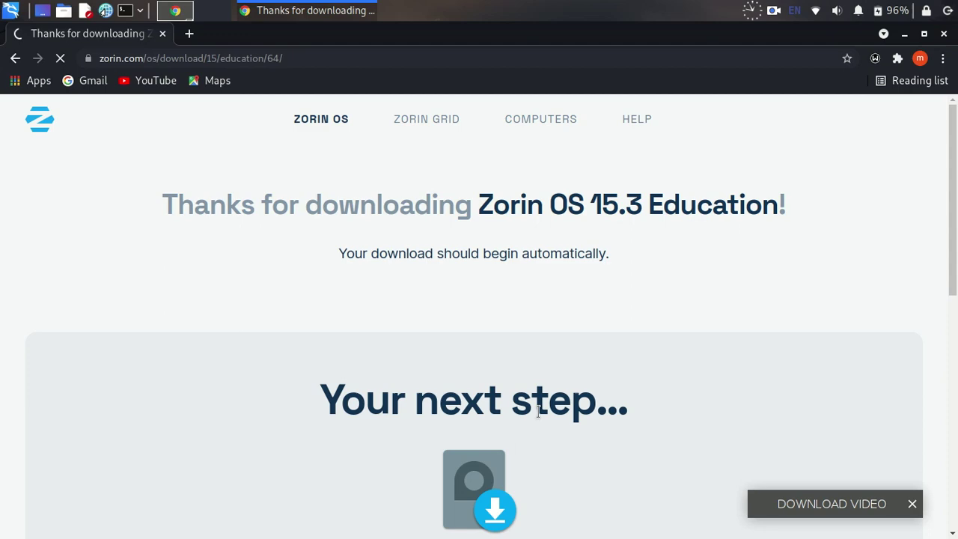
left_click(511, 335)
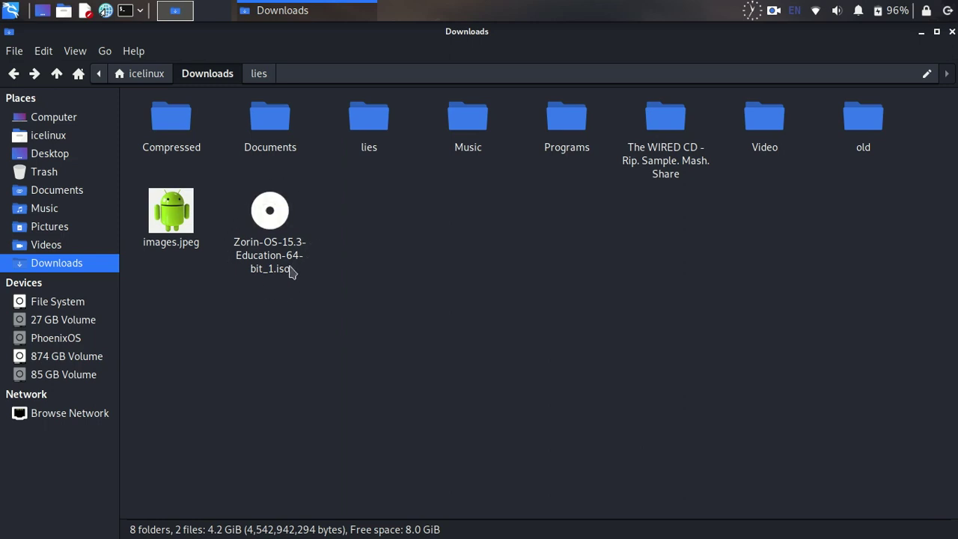
Step: Rename Zorin-OS-15.3-Education-64-bit_1.iso in Downloads to Zorin.iso
left_click(261, 245)
right_click(264, 246)
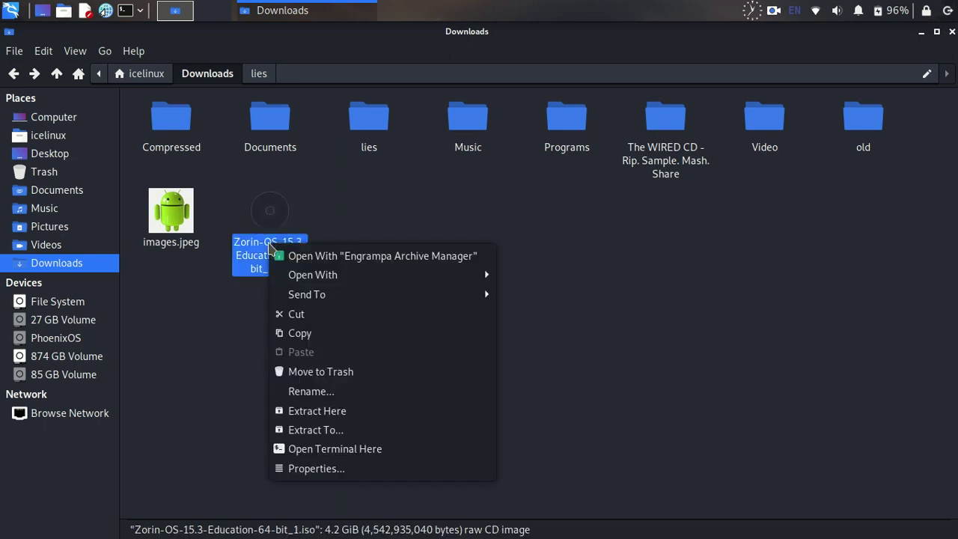
left_click(278, 392)
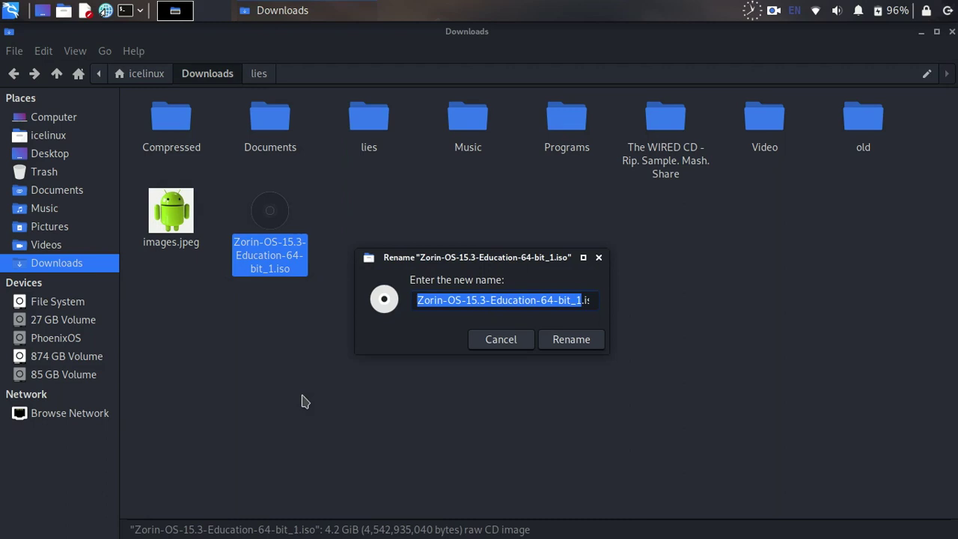
left_click(581, 302)
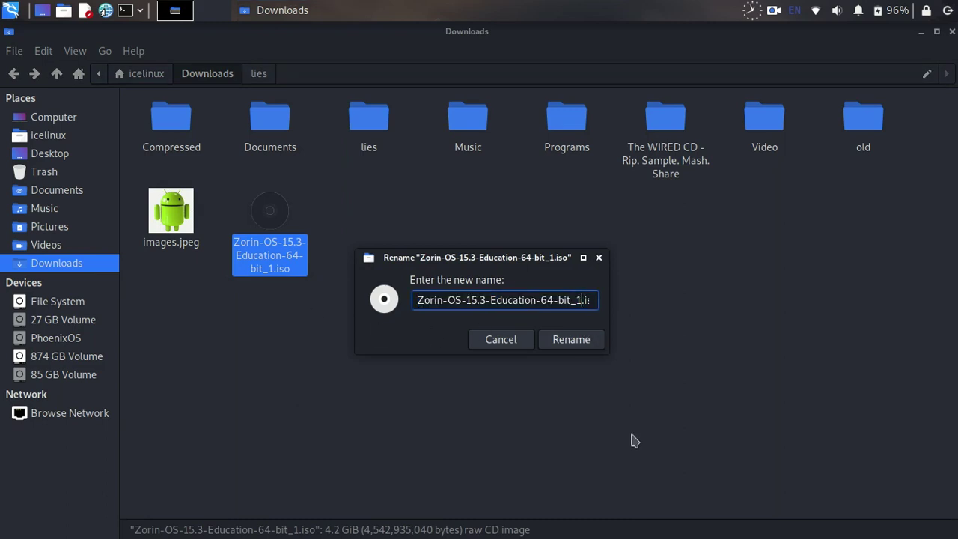
key("BackSpace")
key("BackSpace")
key("BackSpace")
key("BackSpace")
key("BackSpace")
key("BackSpace")
key("BackSpace")
key("BackSpace")
key("BackSpace")
key("BackSpace")
key("BackSpace")
key("BackSpace")
key("BackSpace")
key("BackSpace")
key("BackSpace")
key("BackSpace")
key("BackSpace")
key("BackSpace")
key("BackSpace")
key("BackSpace")
key("BackSpace")
key("BackSpace")
key("BackSpace")
key("BackSpace")
key("BackSpace")
key("BackSpace")
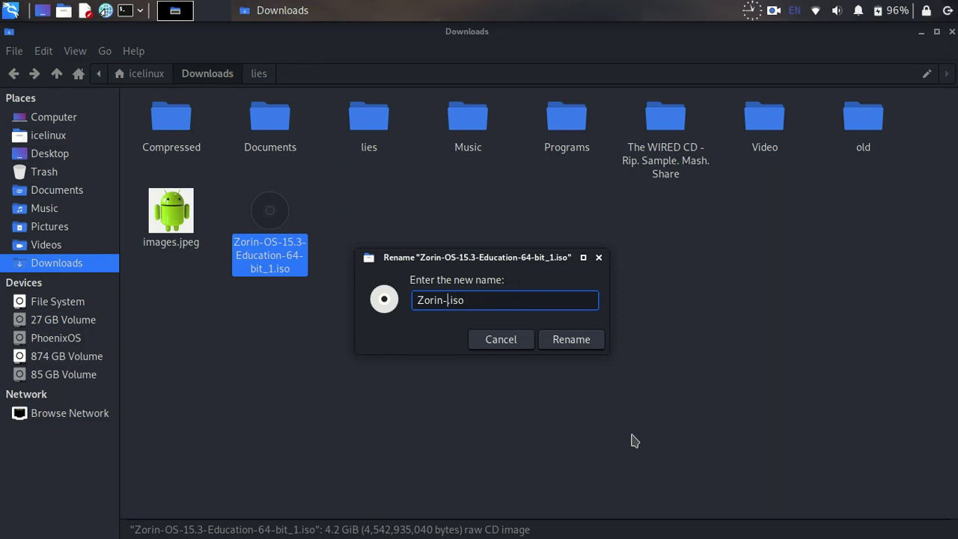
key("Return")
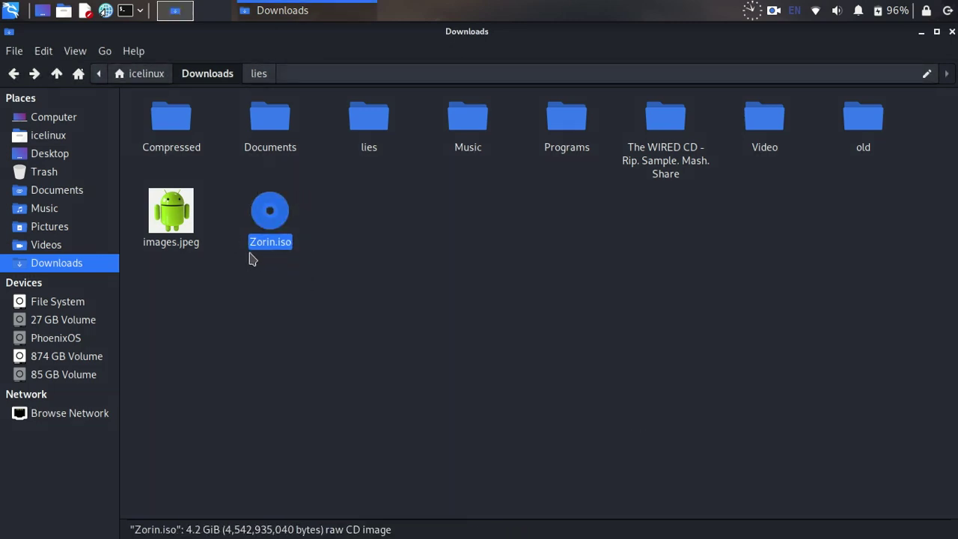
left_click(490, 282)
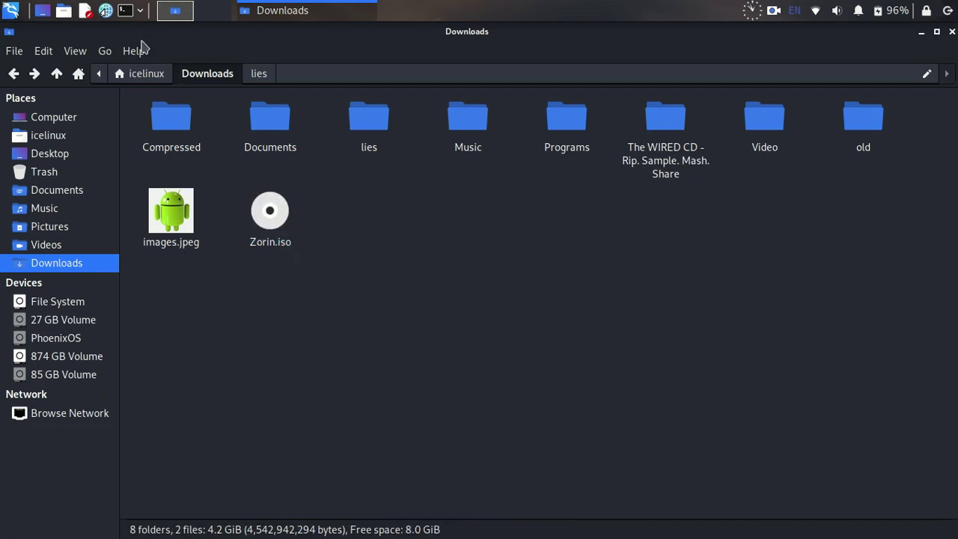
Step: Run sudo apt-get install grub-customizer, confirming version 5.1.0-3 is already installed, then close Terminal
left_click(124, 11)
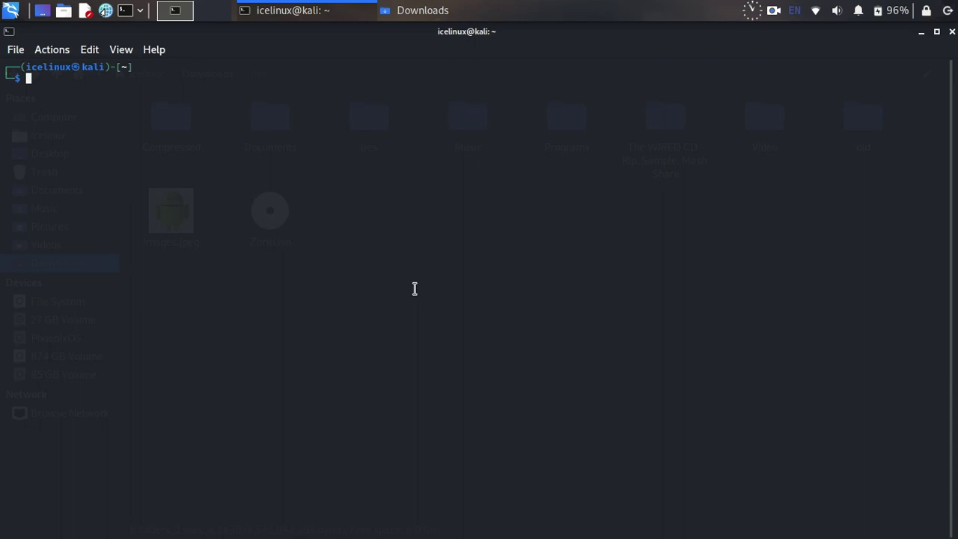
type("sudo nano /etc/grub.d/40_custom")
type("do")
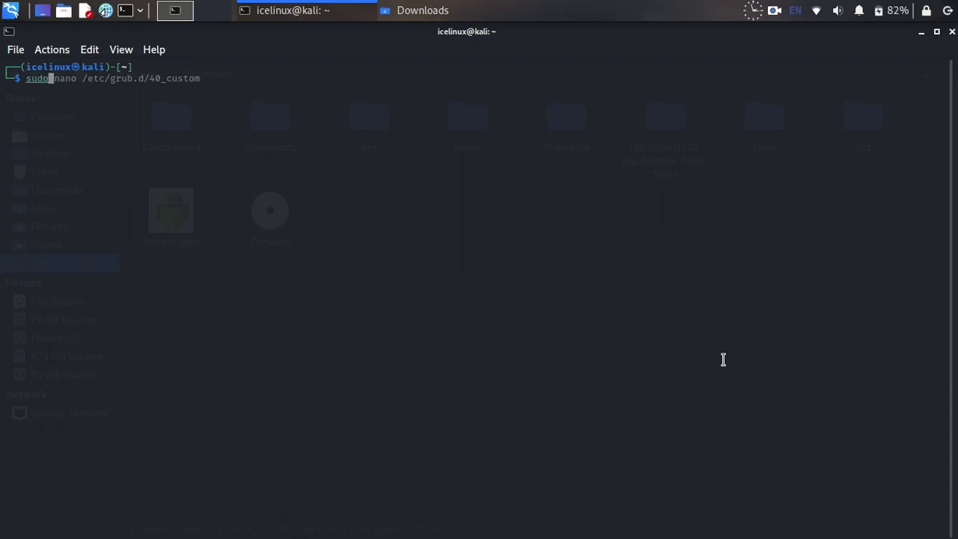
type(" apt-get ")
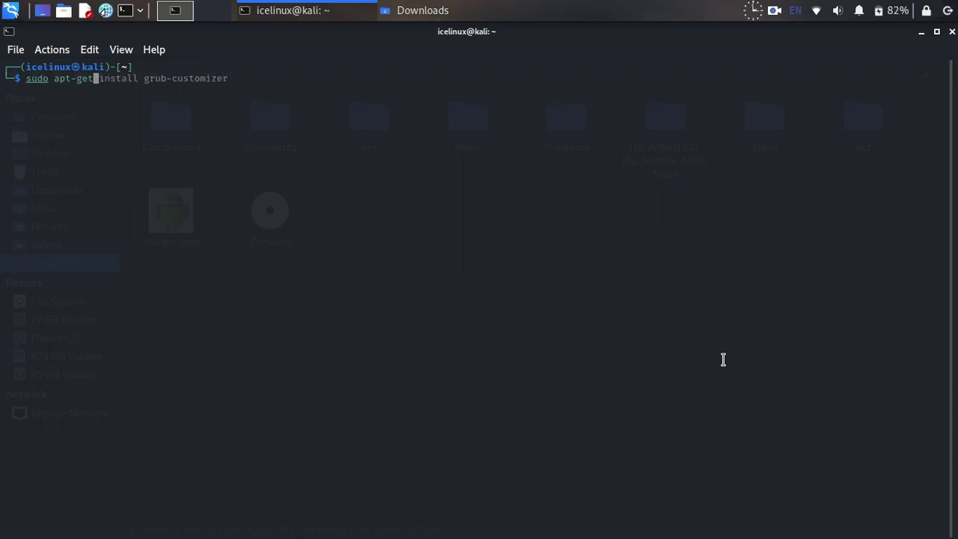
type("install grub")
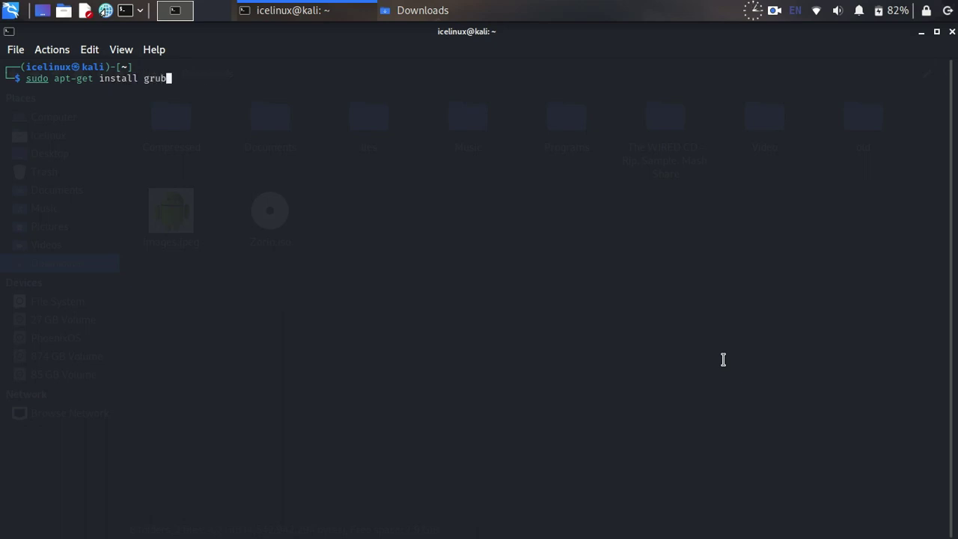
type("-")
key("Right")
key("Return")
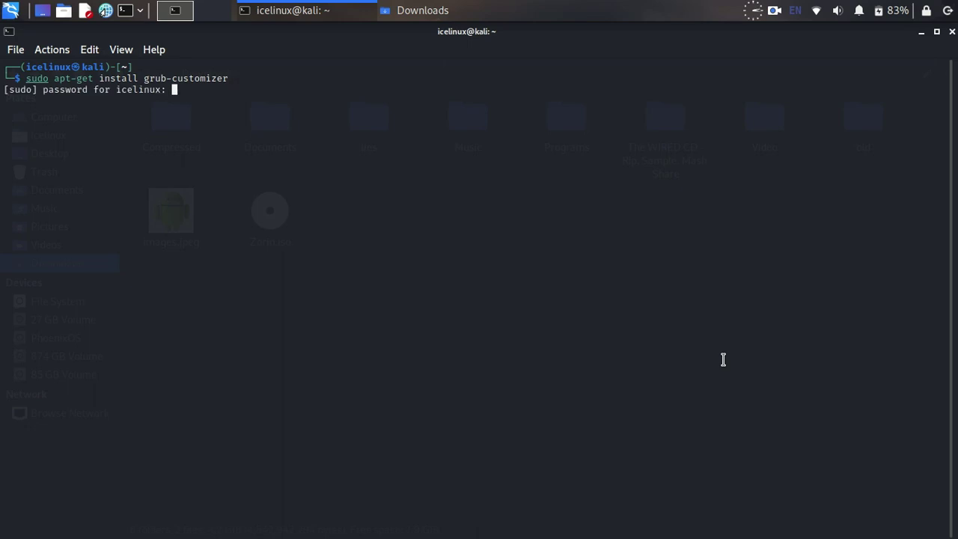
key("Return")
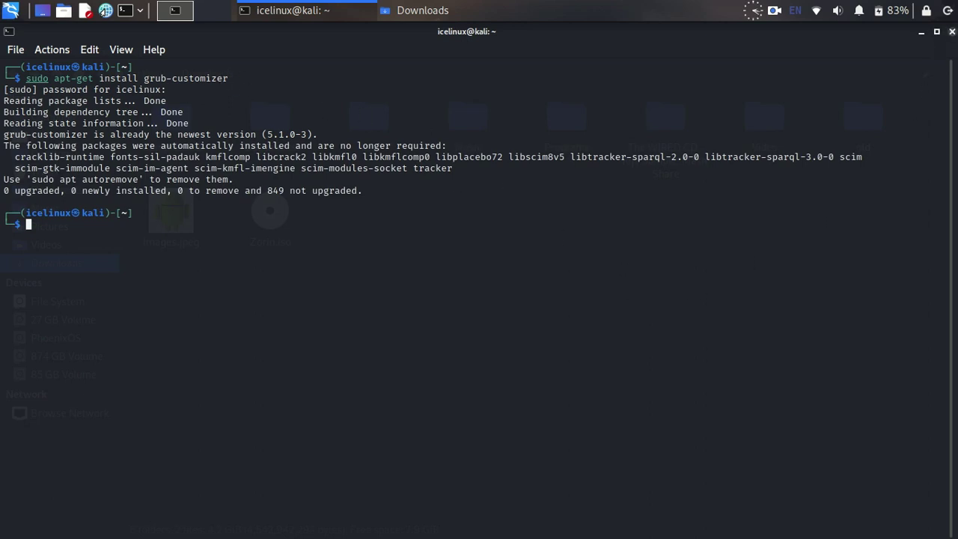
left_click(952, 31)
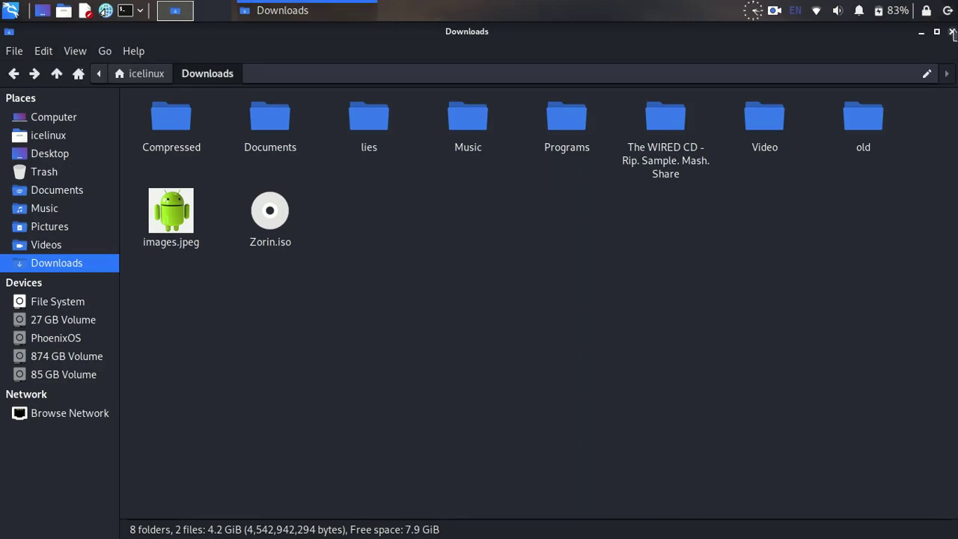
Step: Close the file manager and launch Grub Customizer from an app-menu search for 'grub', authenticating with the password
left_click(951, 32)
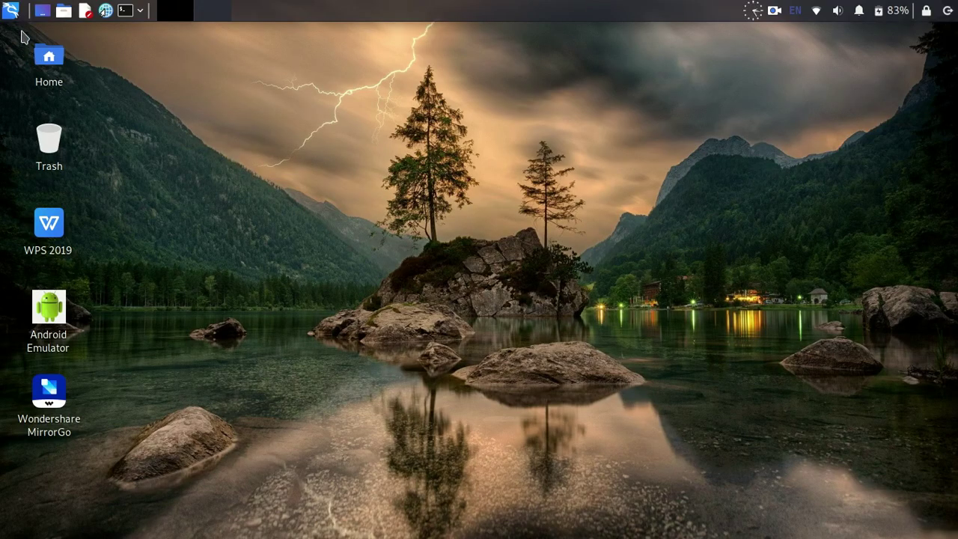
left_click(10, 10)
type("g")
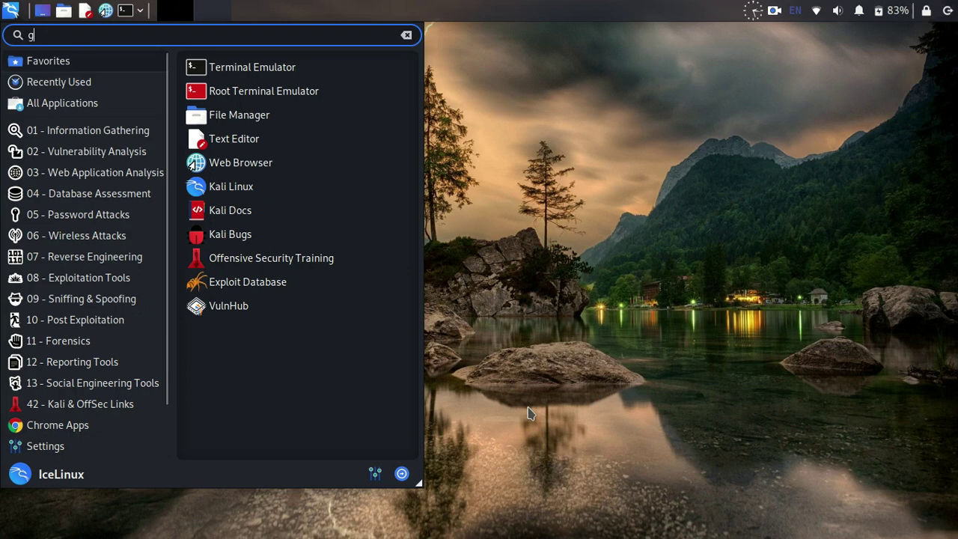
type("rub")
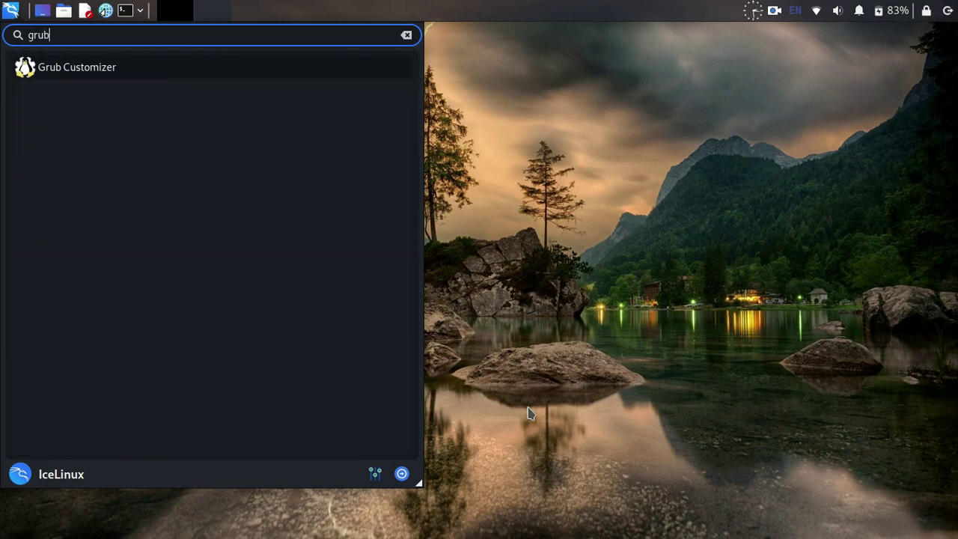
key("Return")
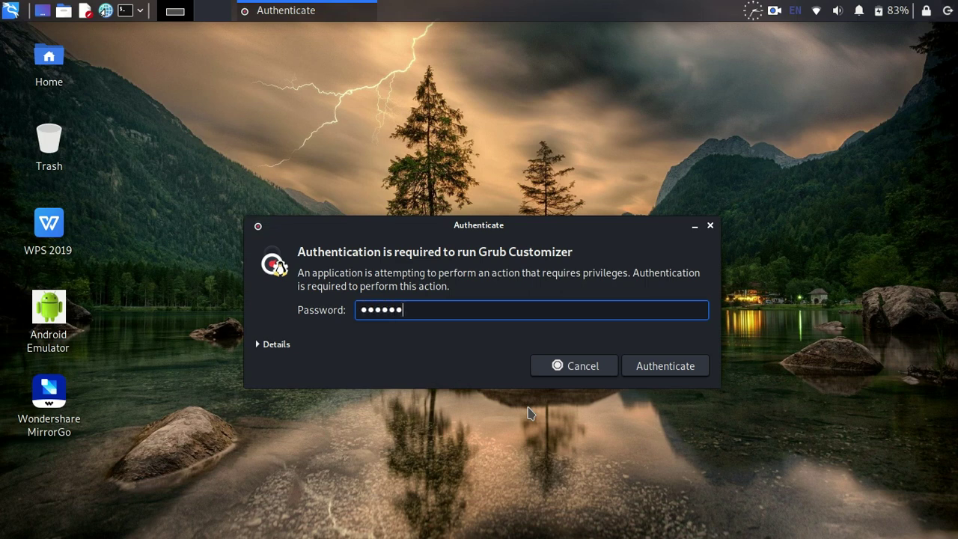
key("Return")
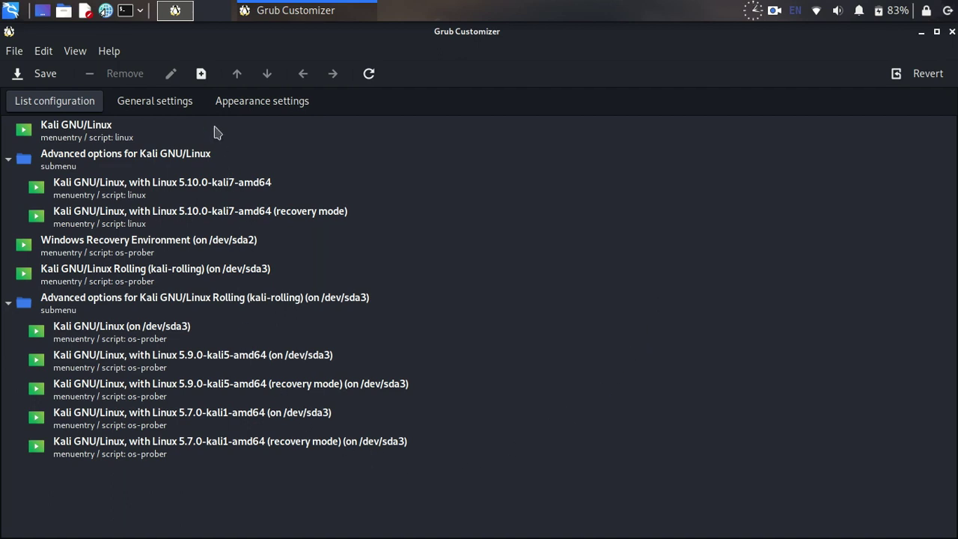
Step: Add a new boot entry named 'Zorin Os Iso' with type Linux-ISO
left_click(202, 74)
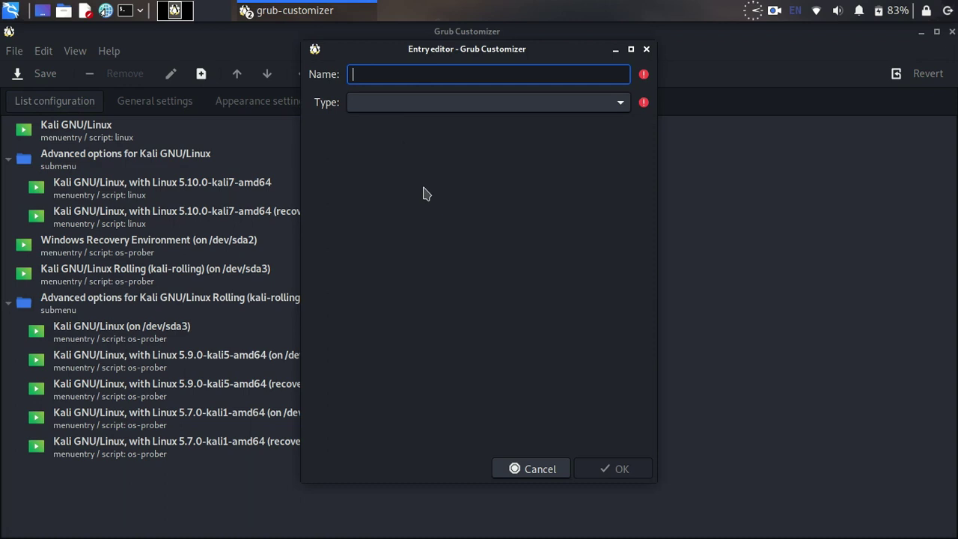
type("Zorin Os Iso")
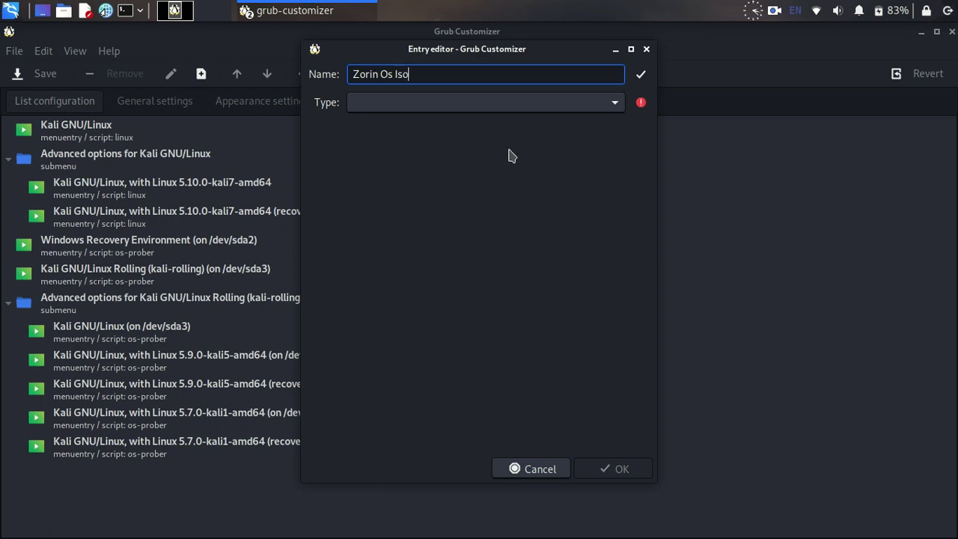
left_click(567, 107)
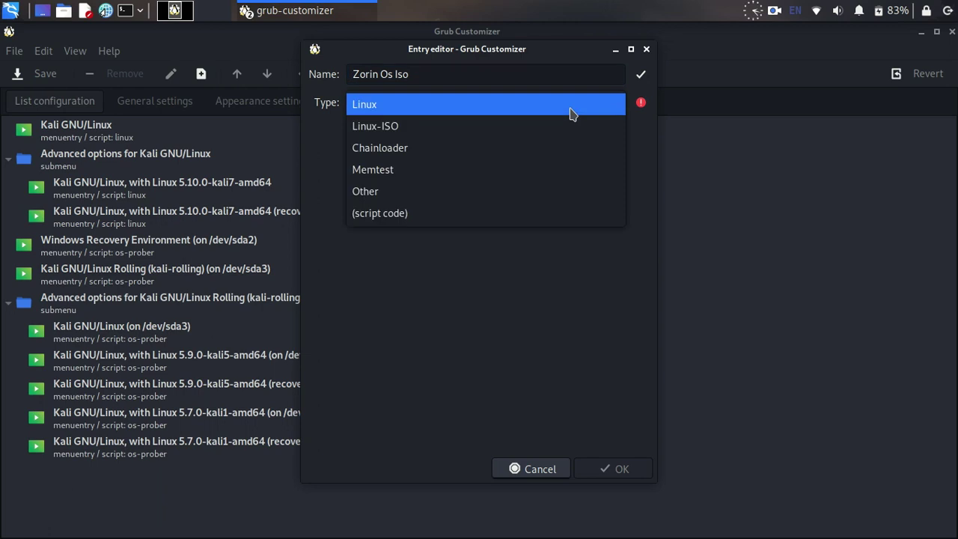
left_click(417, 128)
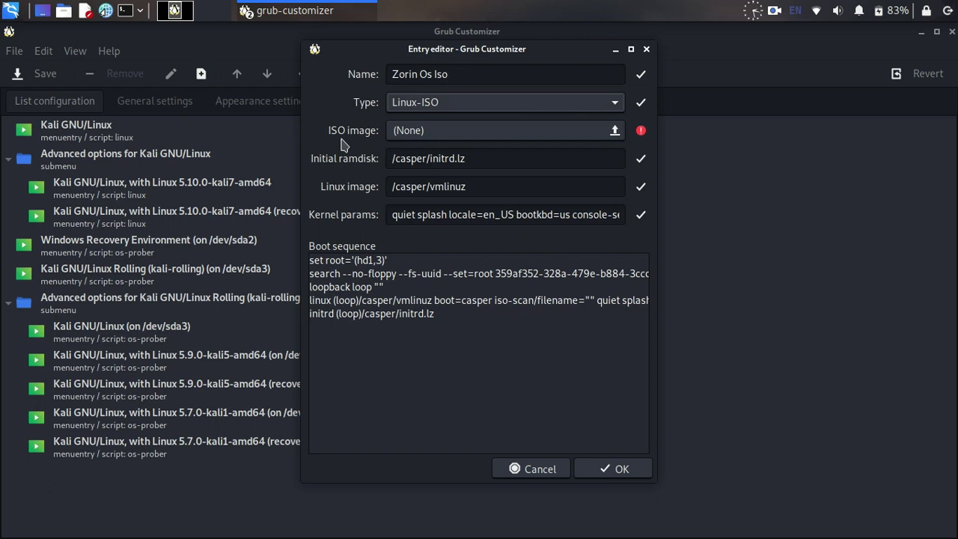
Step: Set the entry's ISO image to Zorin.iso from /home/user/Downloads
left_click(614, 132)
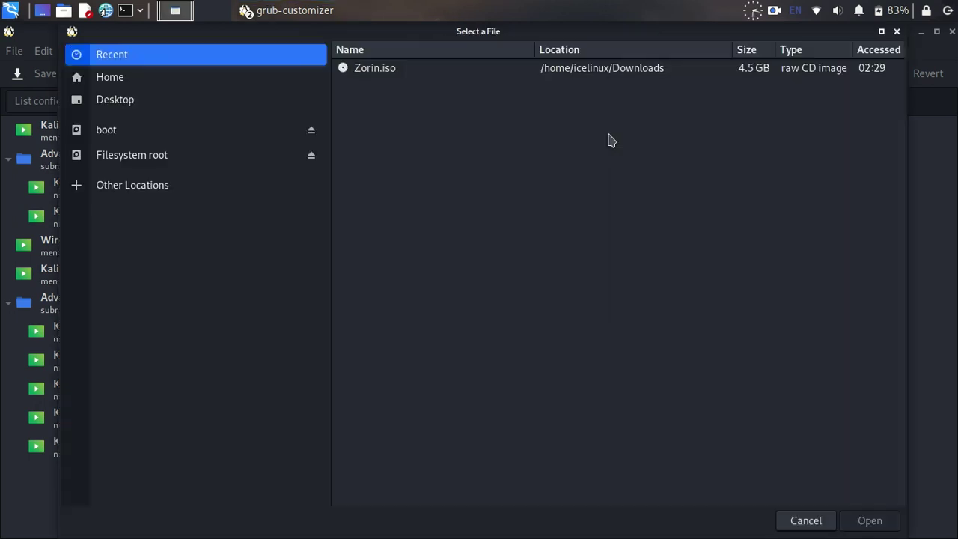
left_click(182, 168)
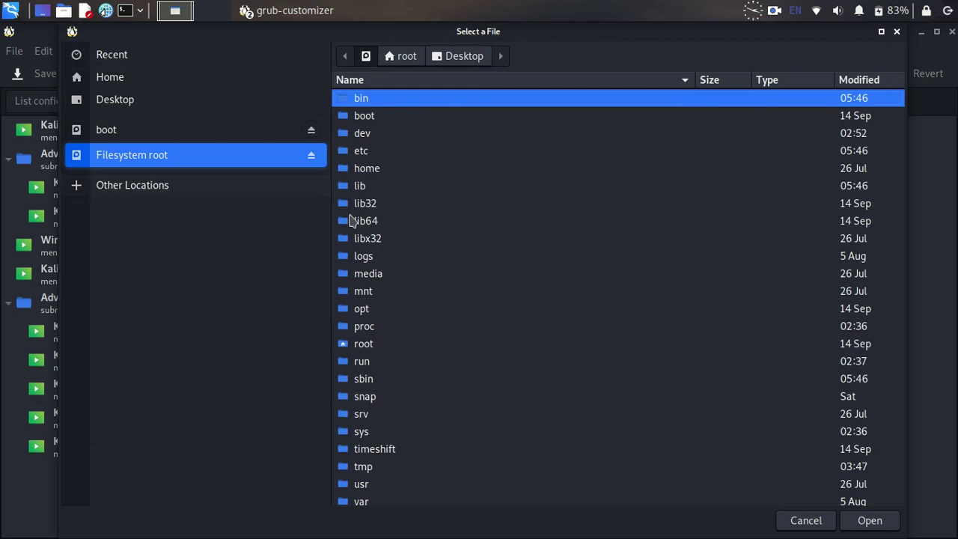
double_click(380, 175)
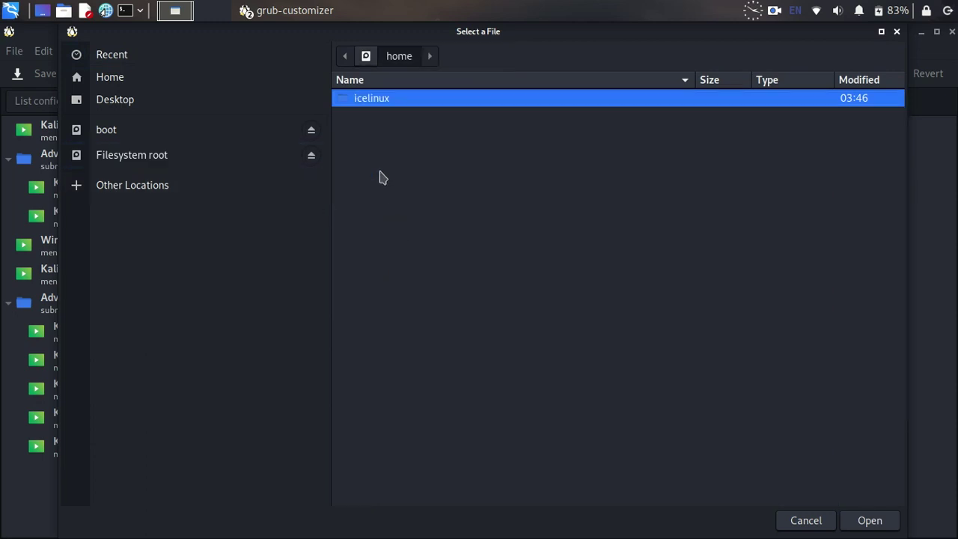
double_click(405, 102)
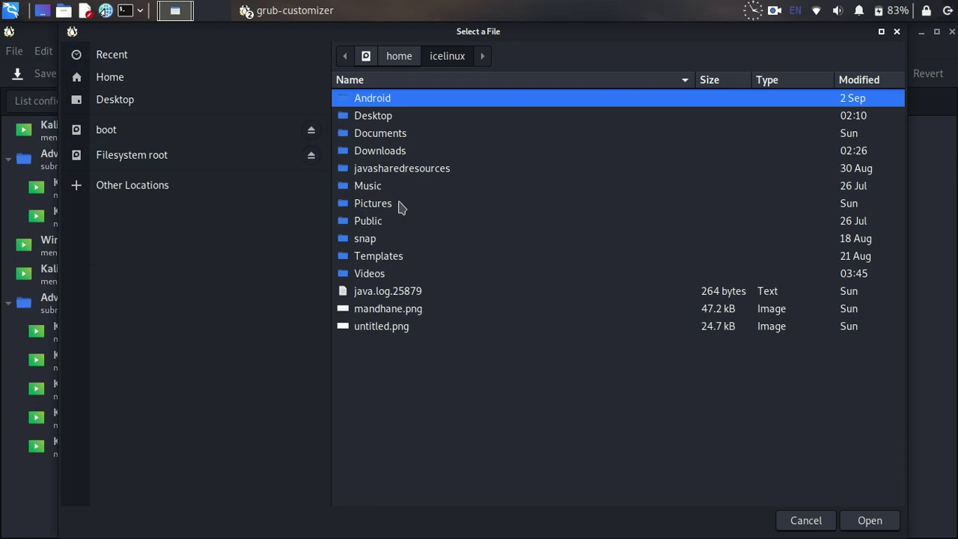
double_click(402, 153)
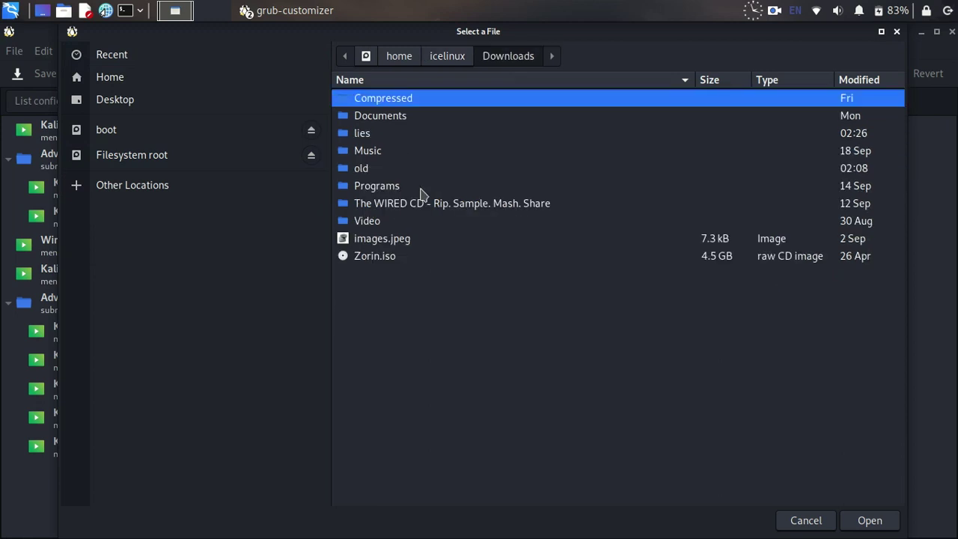
left_click(386, 262)
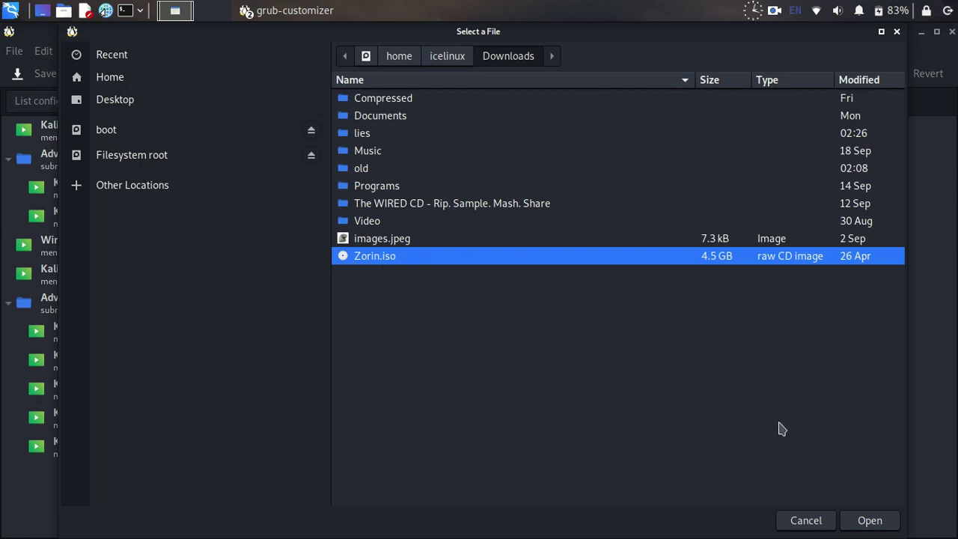
left_click(870, 519)
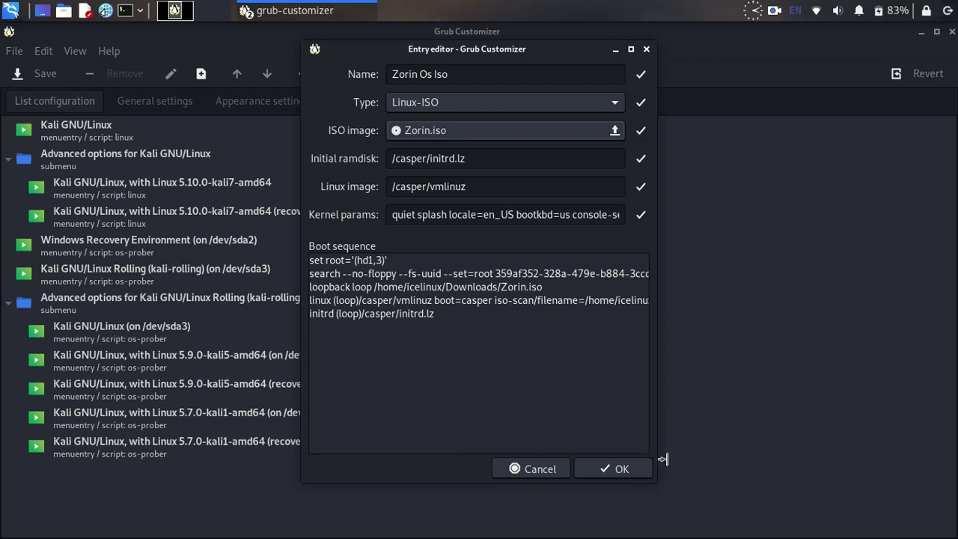
Step: Widen the entry editor and review the boot sequence's linux line, leaving it unchanged
left_click_drag(663, 459, 886, 458)
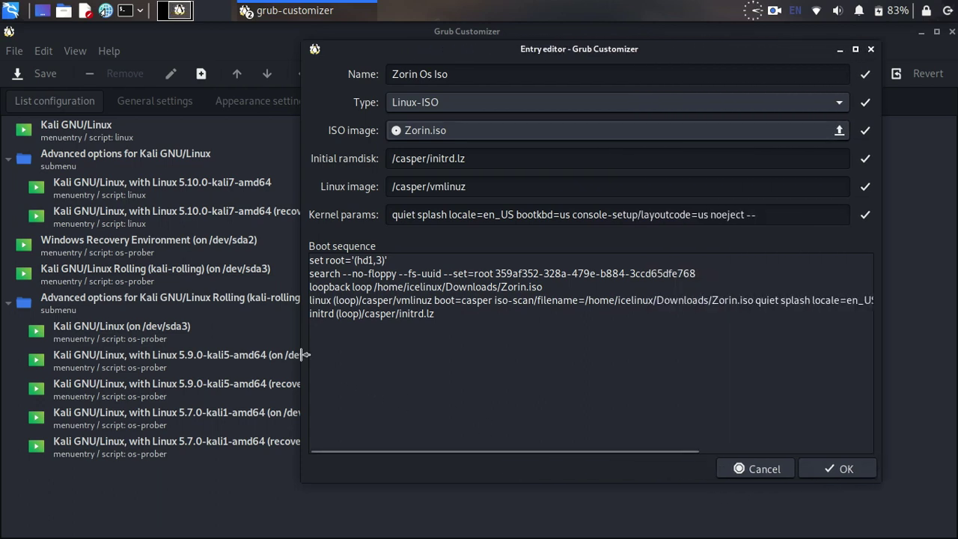
left_click_drag(305, 355, 74, 346)
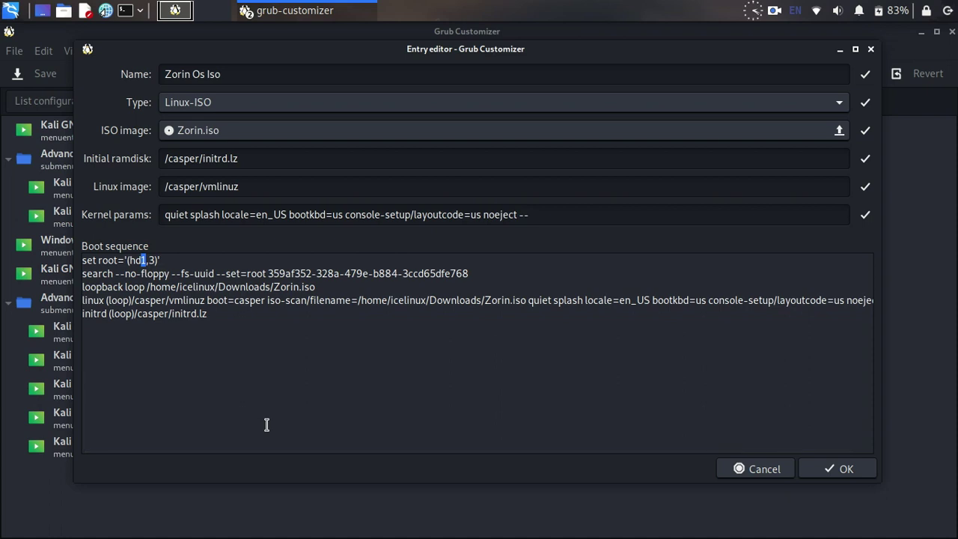
type("0")
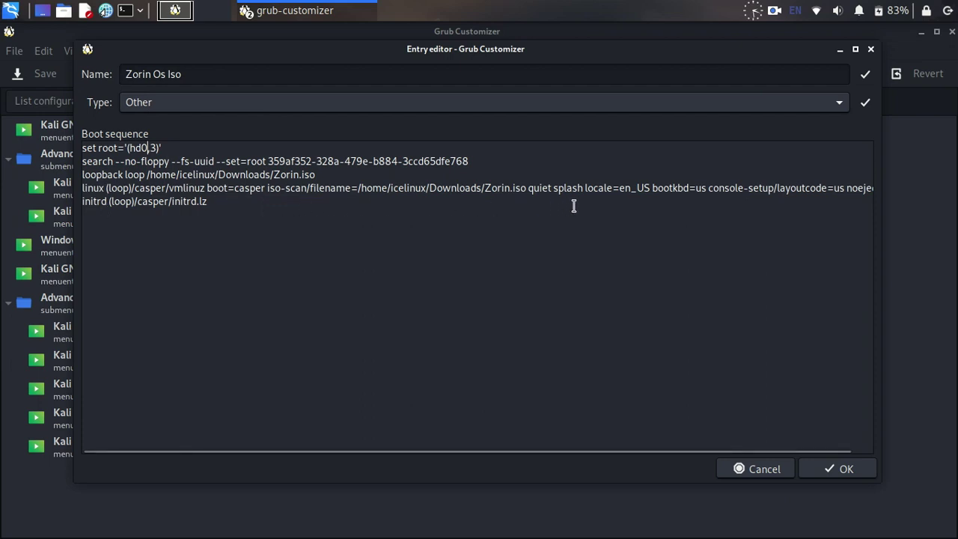
left_click(820, 189)
key("Right")
key("Right")
key("Right")
key("Right")
key("Right")
key("Right")
key("Right")
key("Right")
key("Right")
key("Right")
key("Right")
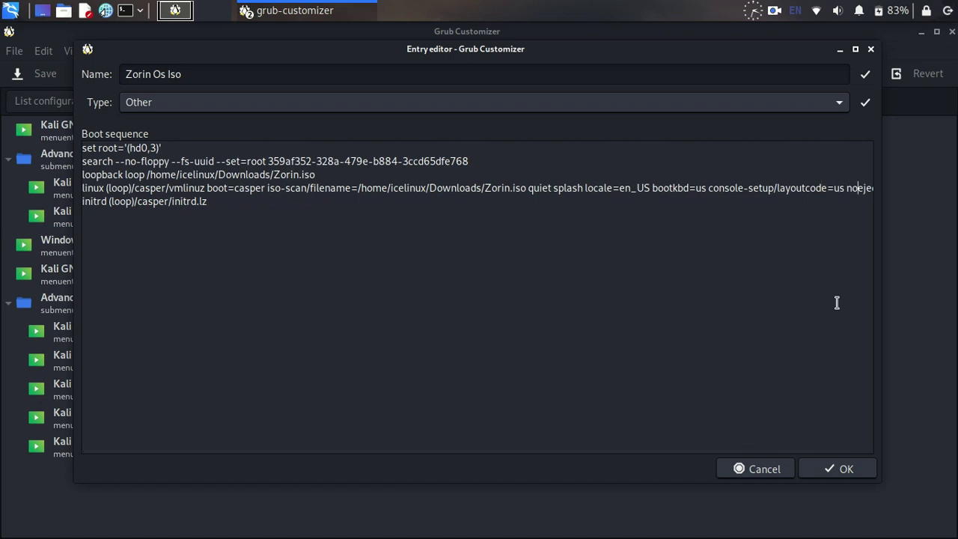
type("--")
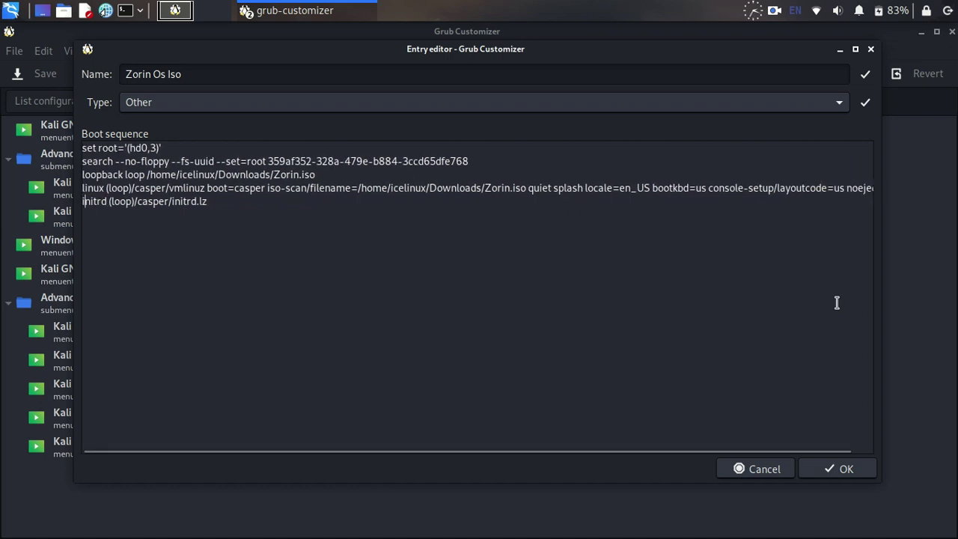
key("BackSpace")
key("BackSpace")
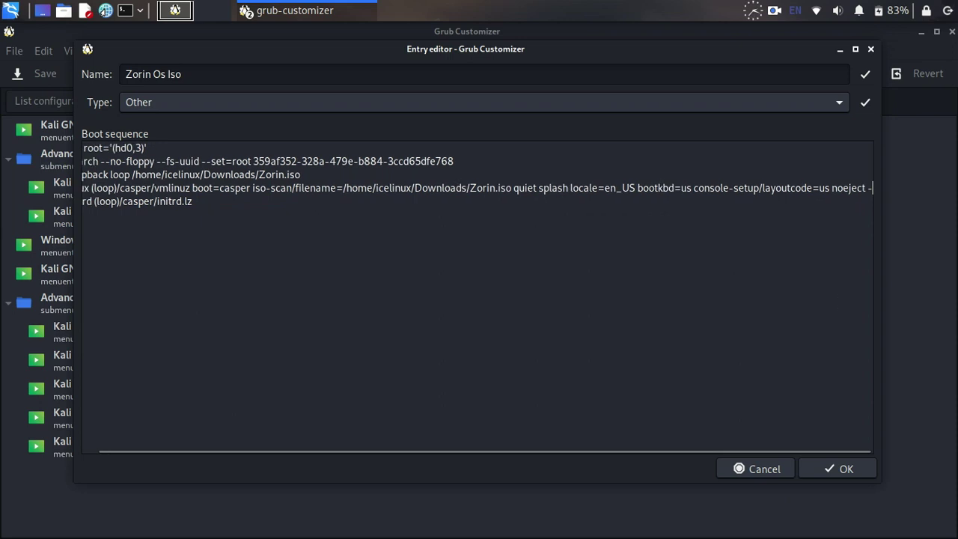
key("Return")
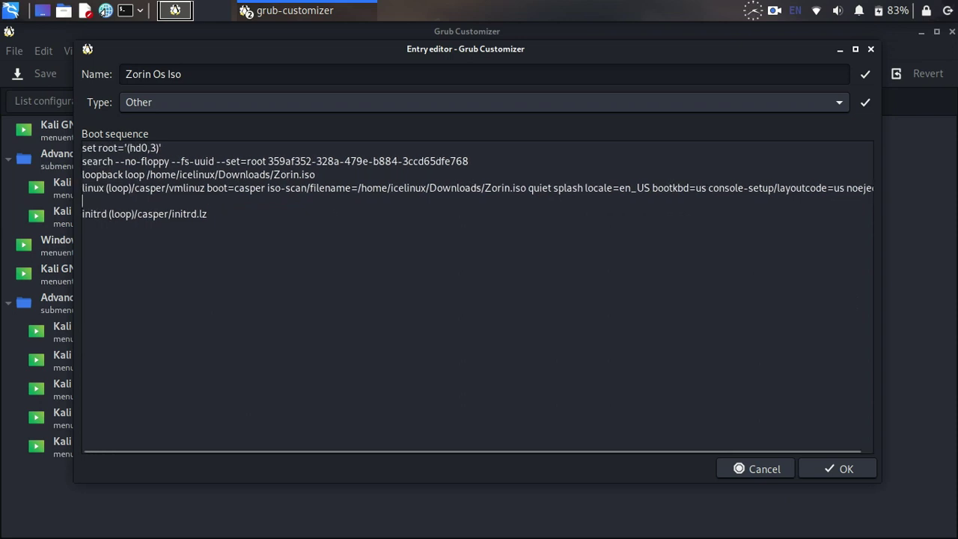
key("Delete")
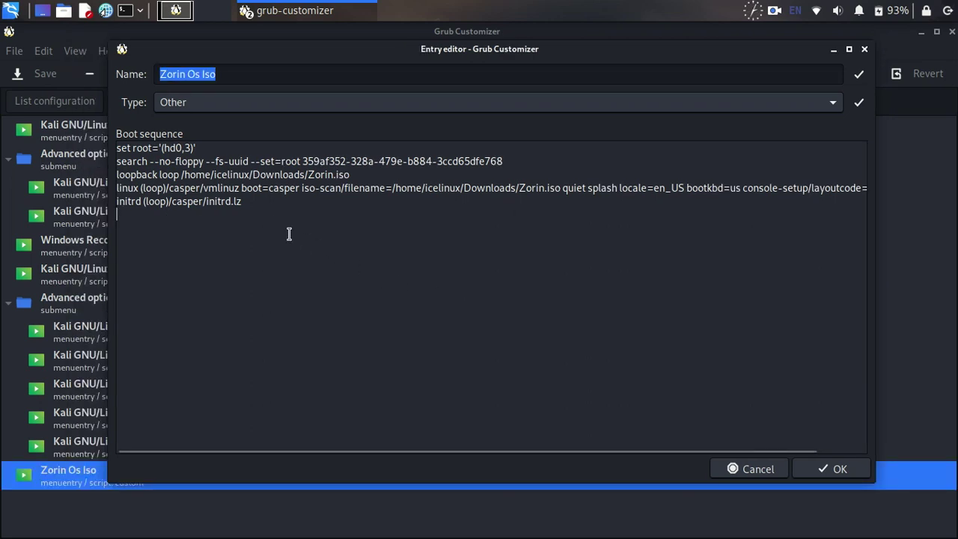
Step: Change the initrd line to initrd (loop)/casper/initrd.lz4 and confirm the entry
left_click(252, 201)
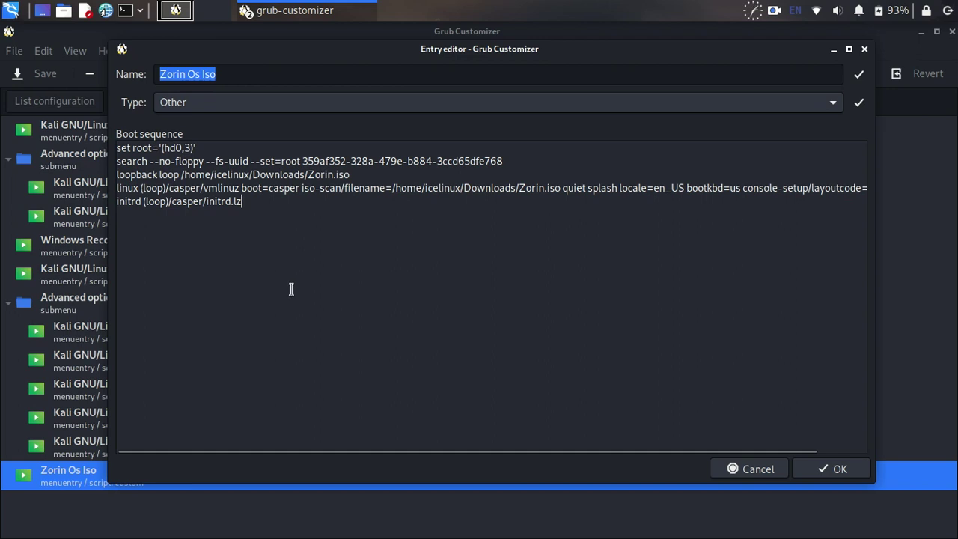
type("4")
left_click(838, 470)
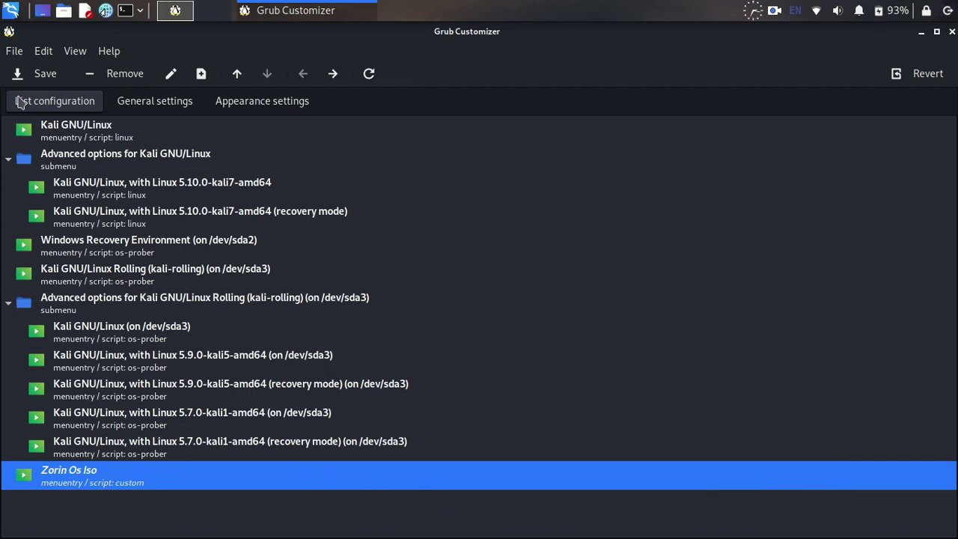
Step: Save the GRUB configuration with the new Zorin Os Iso entry and exit Grub Customizer
left_click(30, 78)
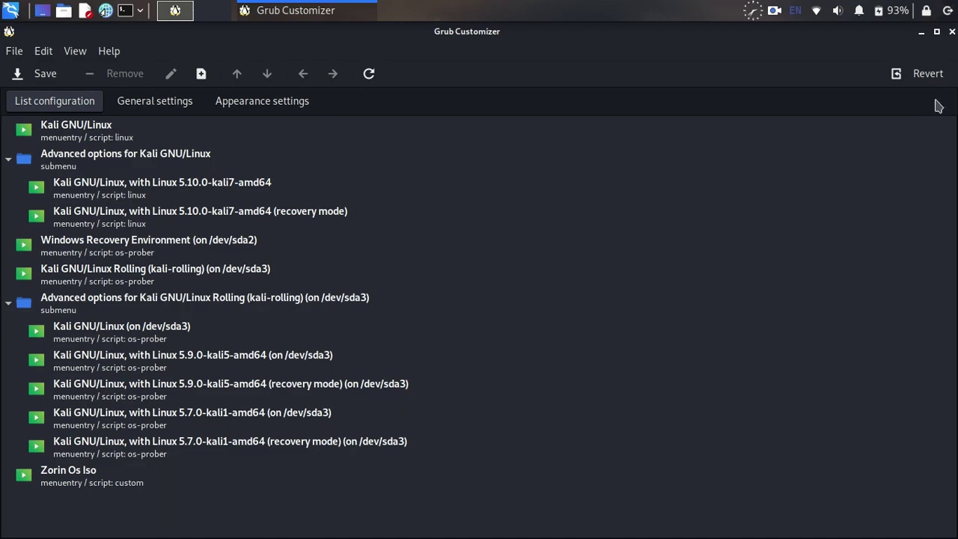
left_click(952, 31)
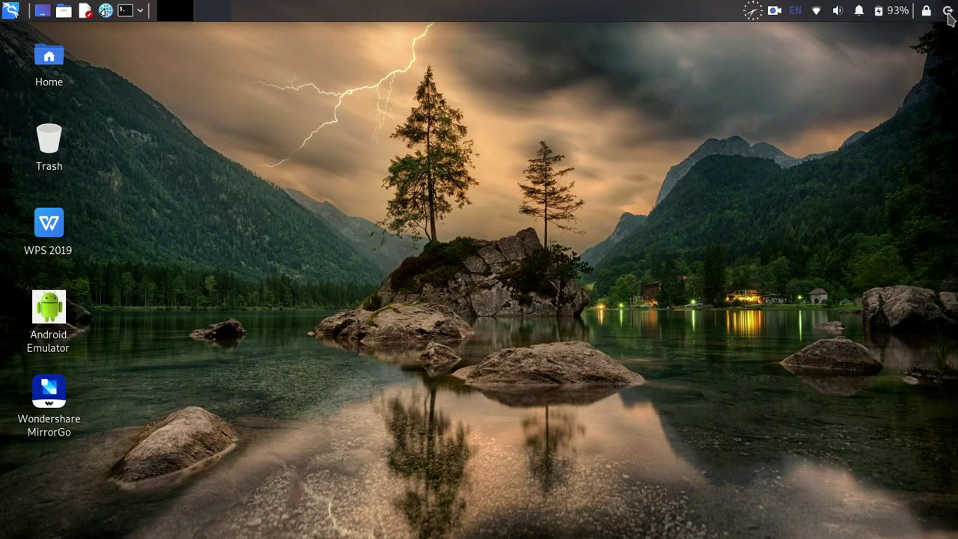
Step: Restart the computer from the top-right power menu
left_click(947, 11)
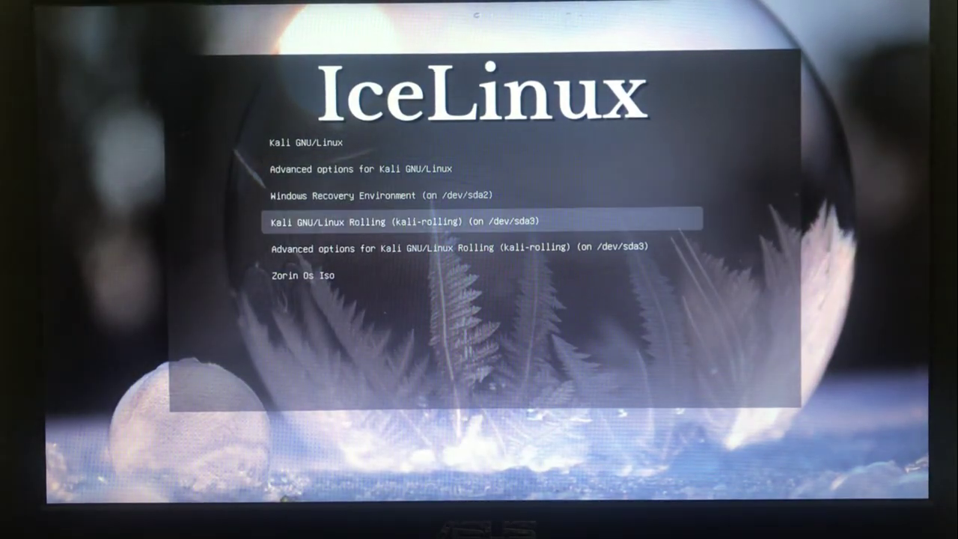
key("Down")
key("Down")
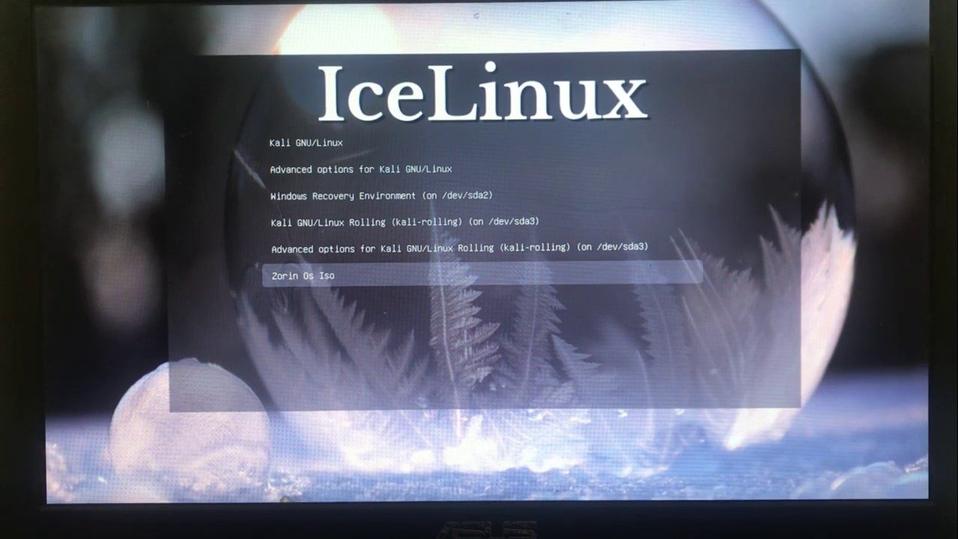
Step: Highlight Zorin Os Iso in the GRUB menu and boot it to the live desktop
key("Return")
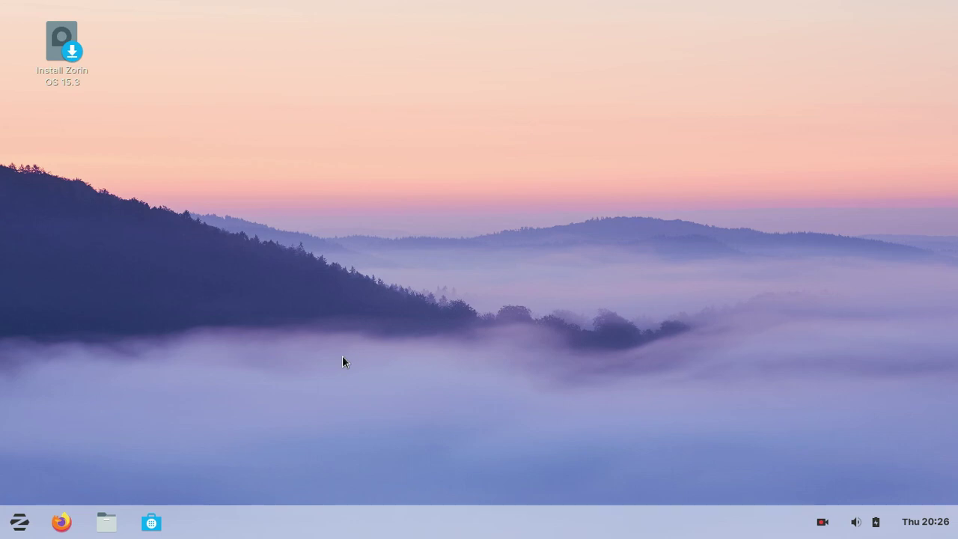
Step: Launch the Install Zorin OS 15.3 installer from its desktop icon
left_click(19, 521)
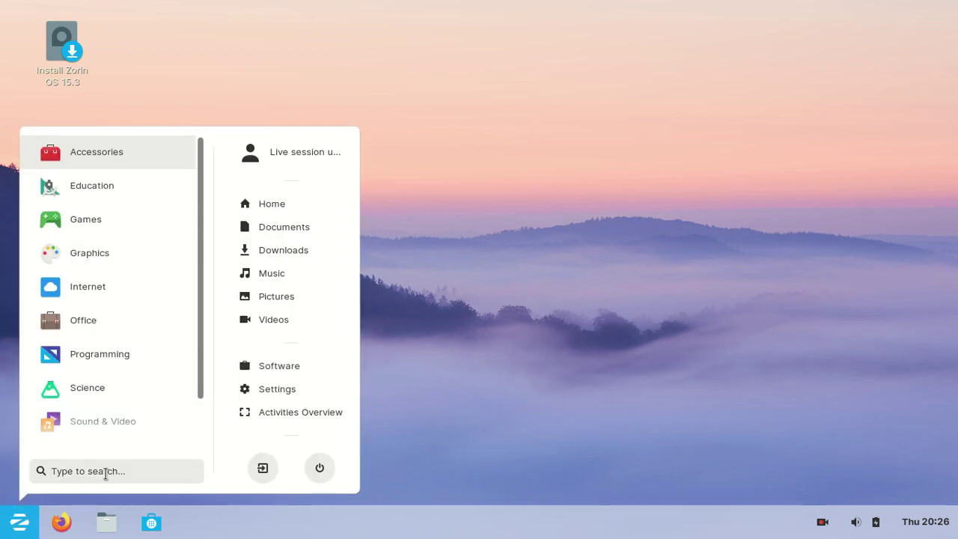
left_click(519, 288)
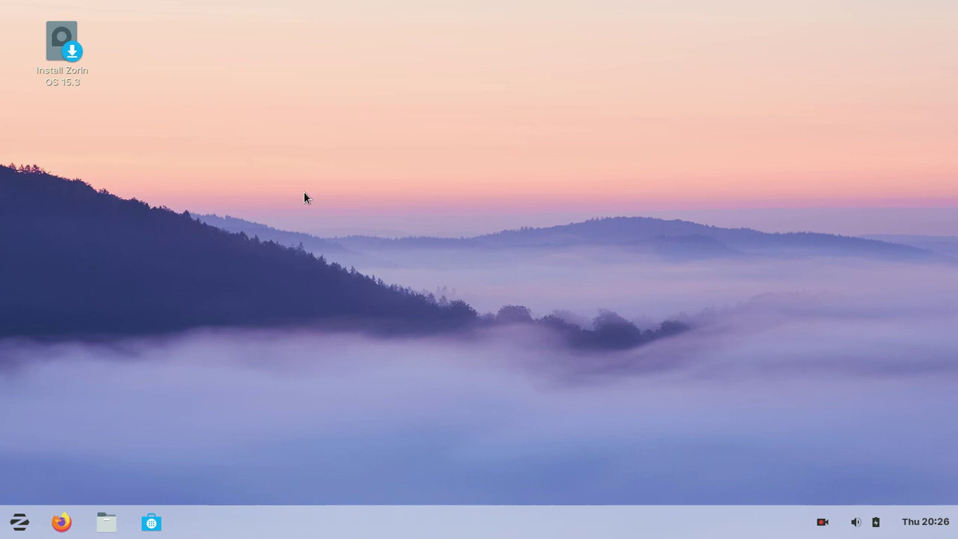
left_click(66, 60)
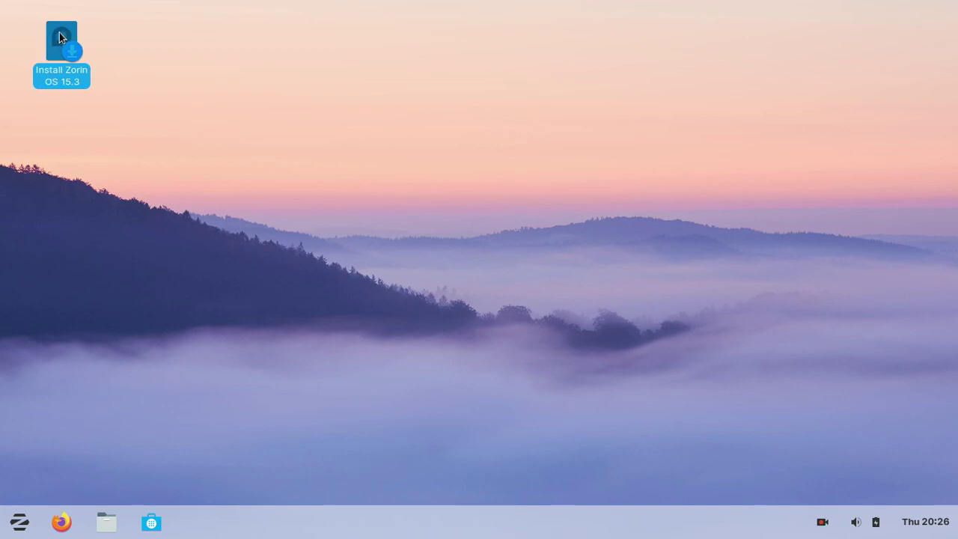
double_click(62, 36)
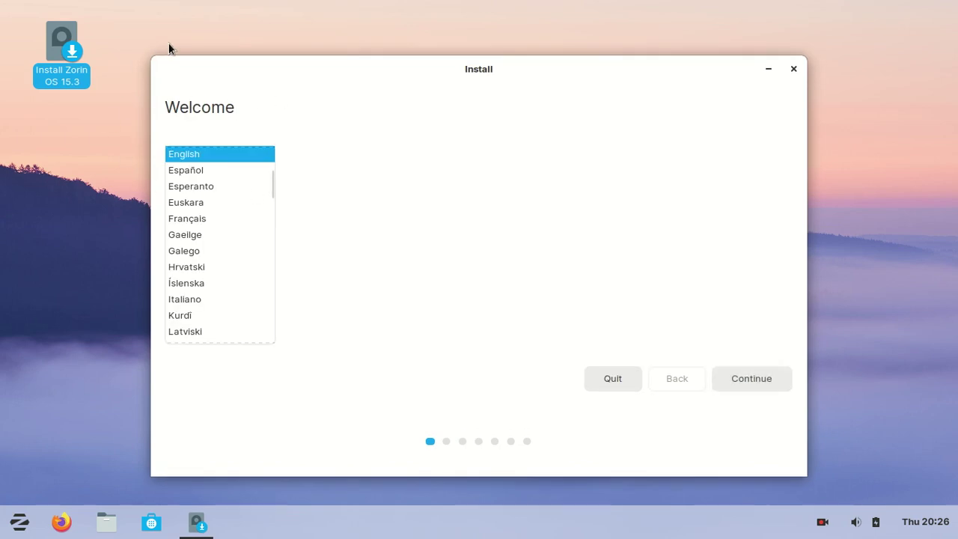
Step: Keep English and the English (US) keyboard, skip Wi-Fi, and accept the third-party software options
left_click(750, 380)
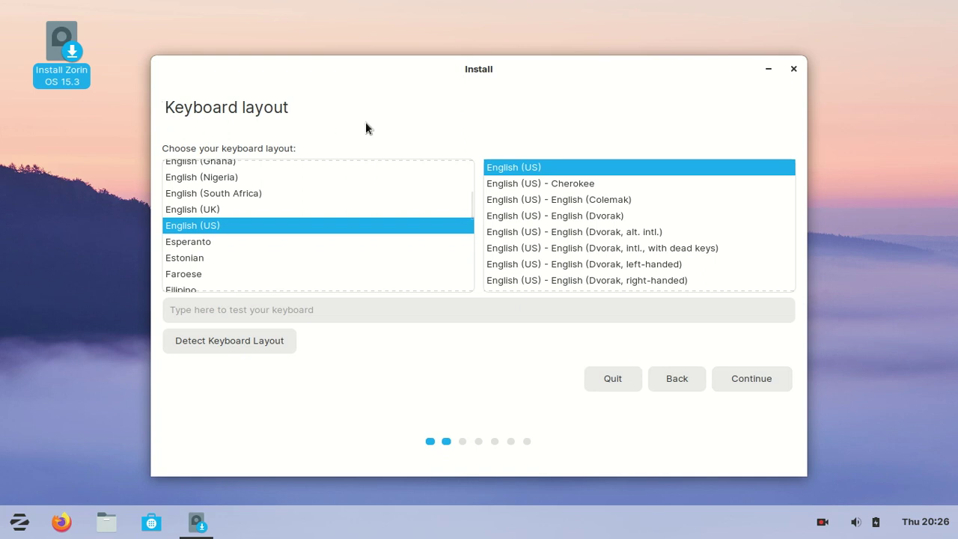
left_click(749, 378)
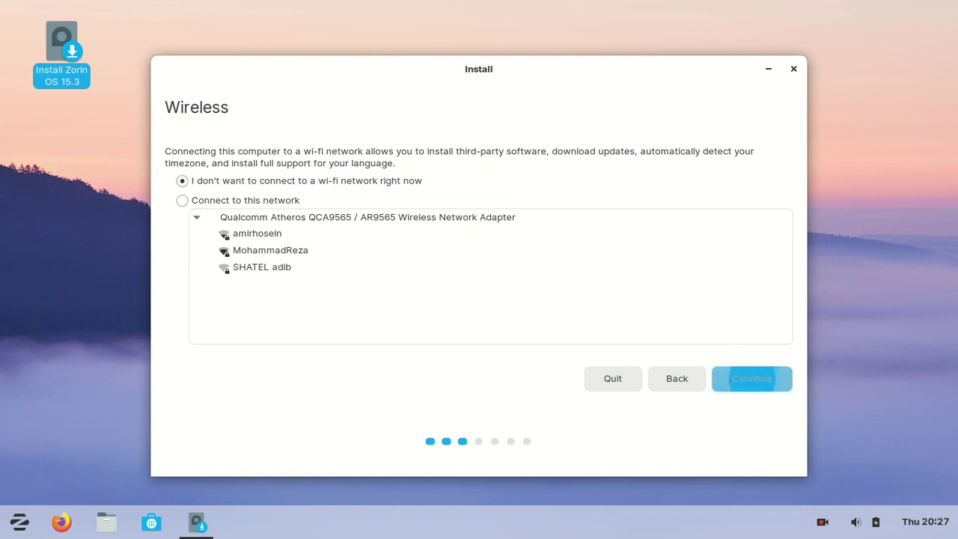
left_click(744, 381)
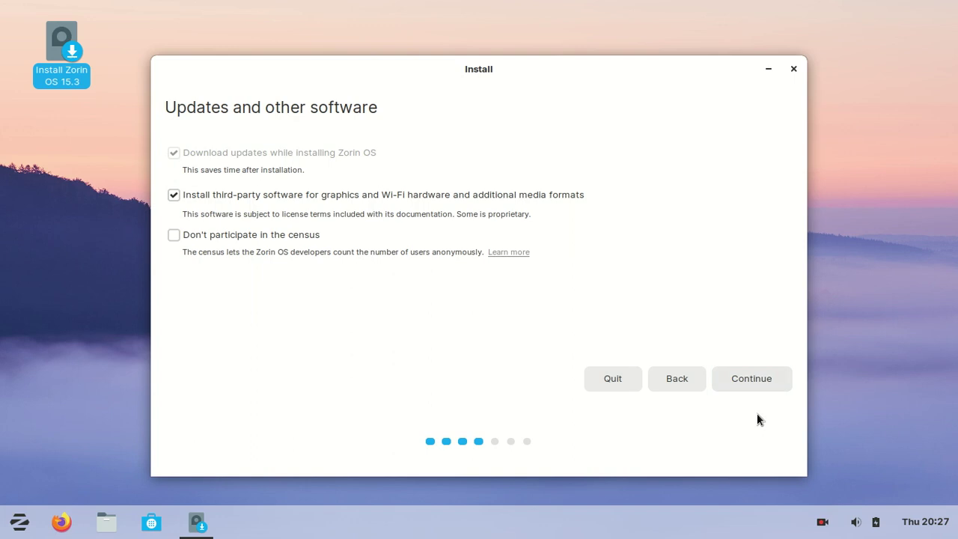
left_click(755, 382)
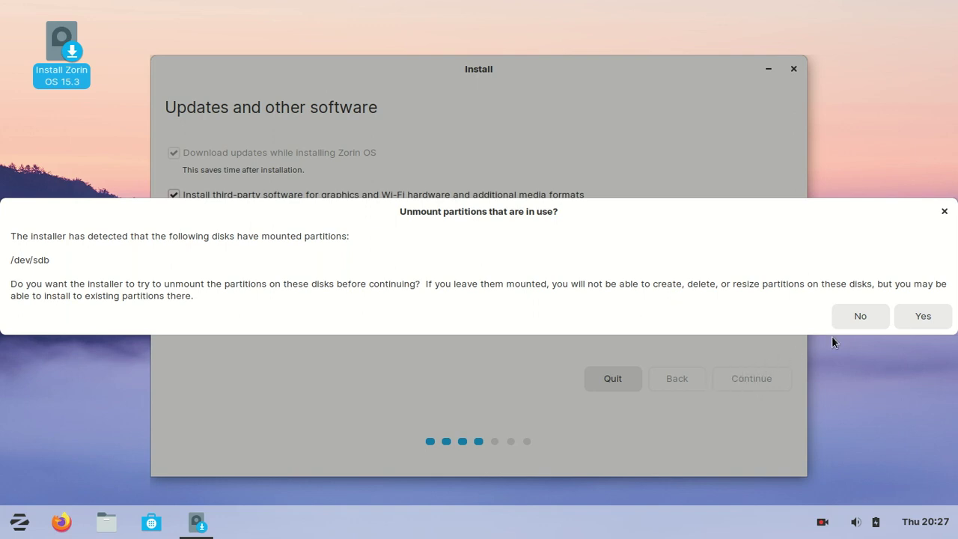
Step: Keep the /dev/sdb partitions mounted and choose the Something else installation type
left_click(862, 318)
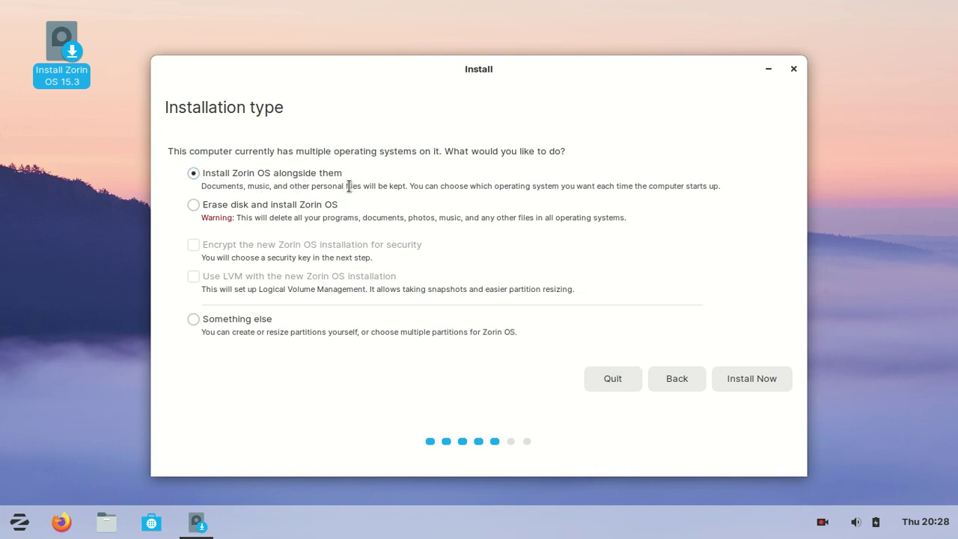
left_click(236, 324)
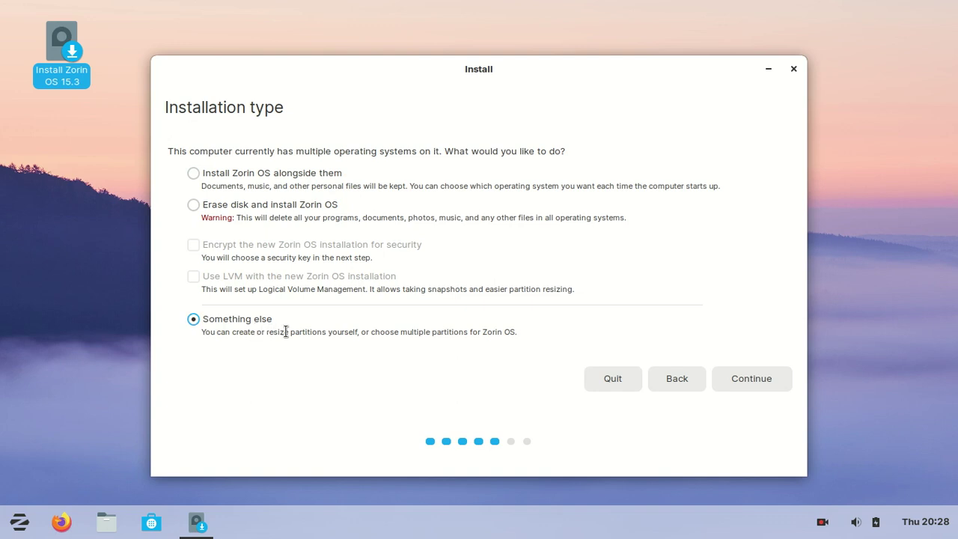
left_click(758, 386)
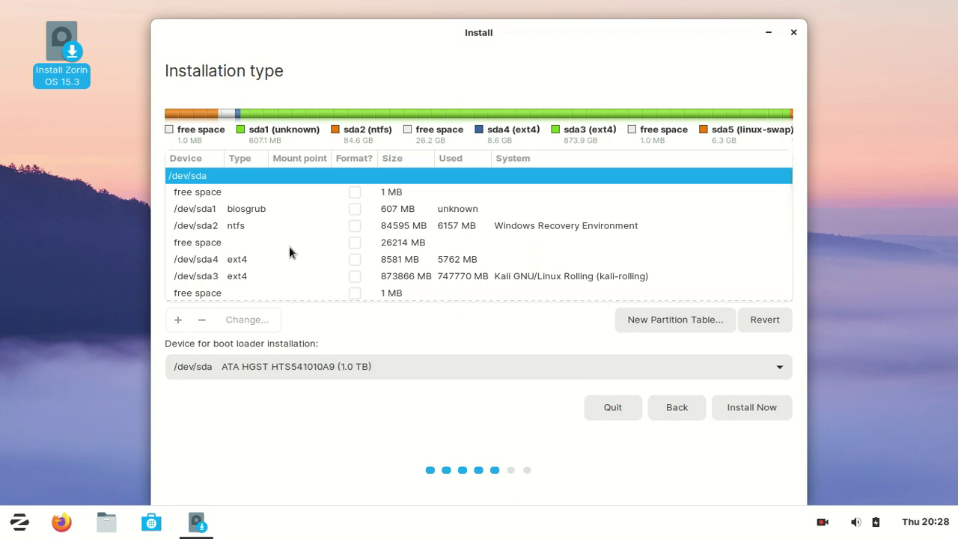
Step: Select the 26214 MB free space on /dev/sda in the partition list
scroll(290, 244, "down", 3)
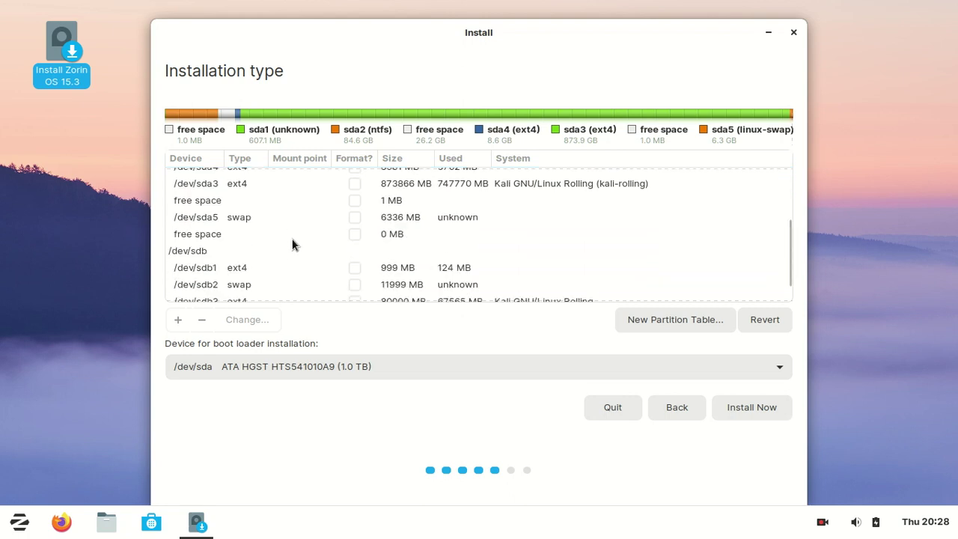
scroll(292, 243, "down", 1)
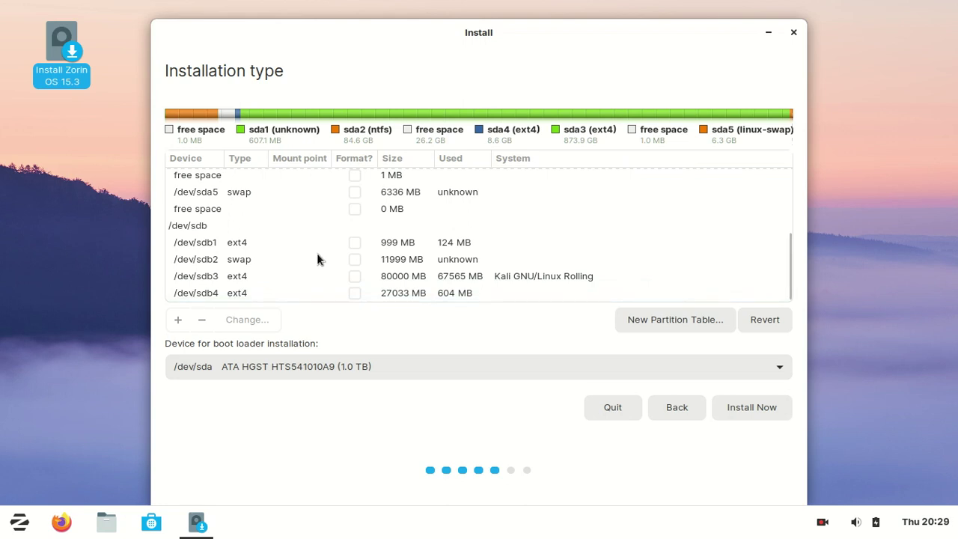
scroll(316, 254, "up", 1)
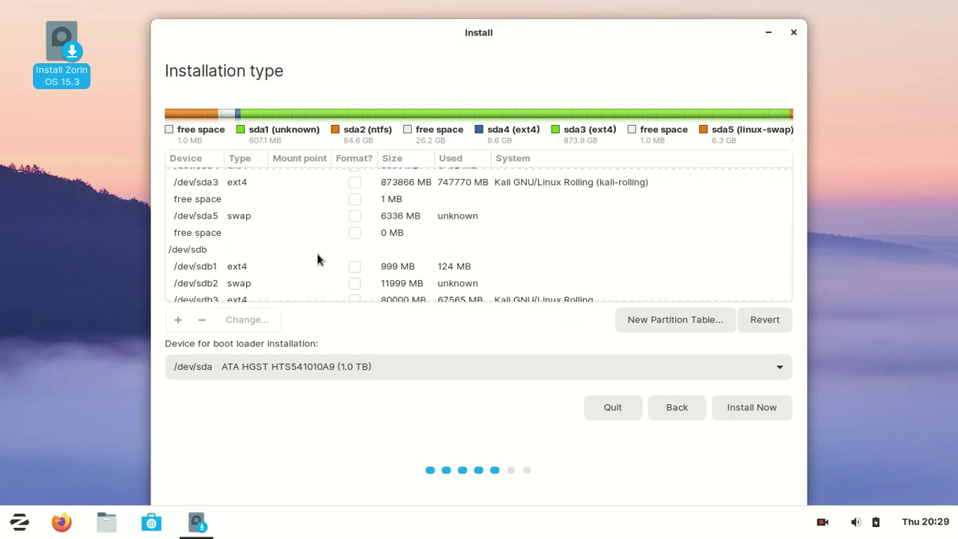
scroll(317, 254, "up", 1)
scroll(317, 254, "up", 2)
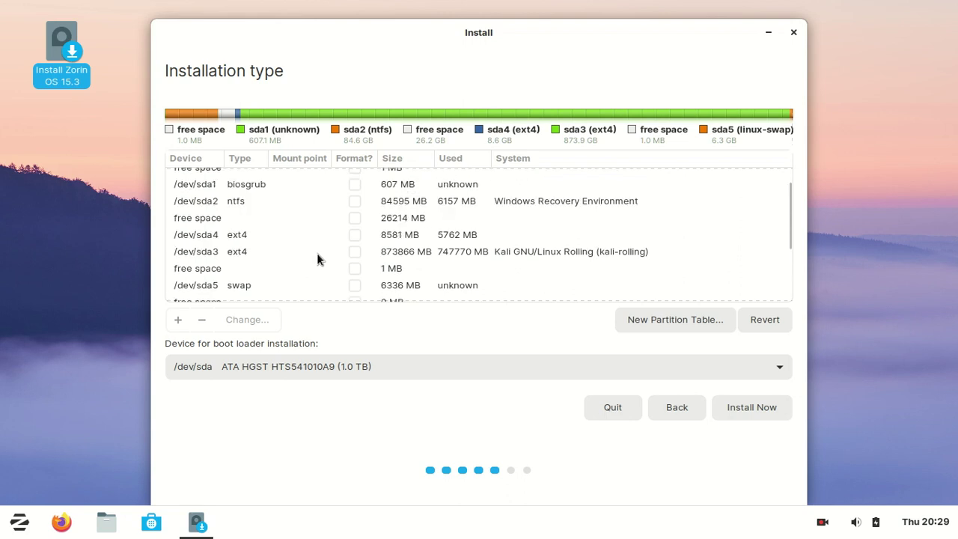
left_click(217, 219)
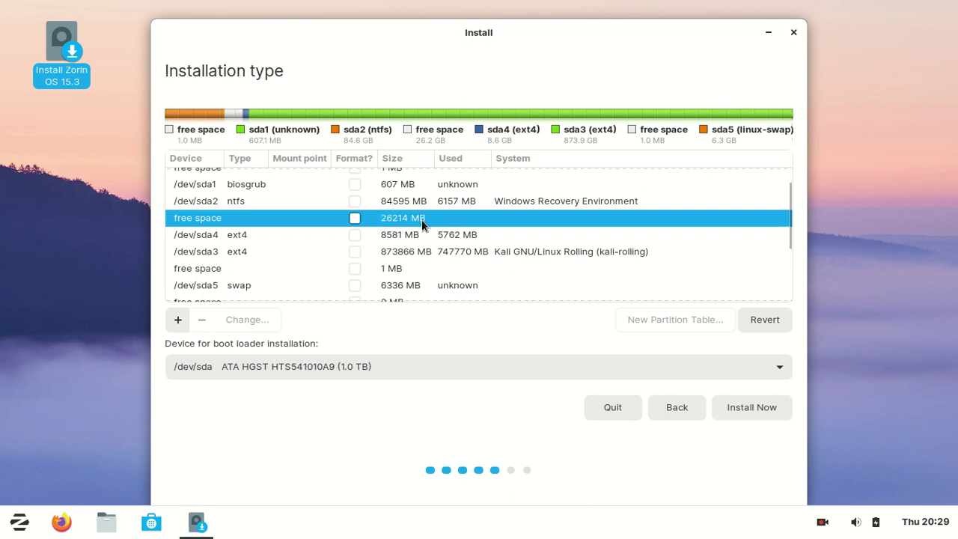
Step: Create a 26214 MB ext4 partition mounted at / and select the new /dev/sda6
left_click(179, 320)
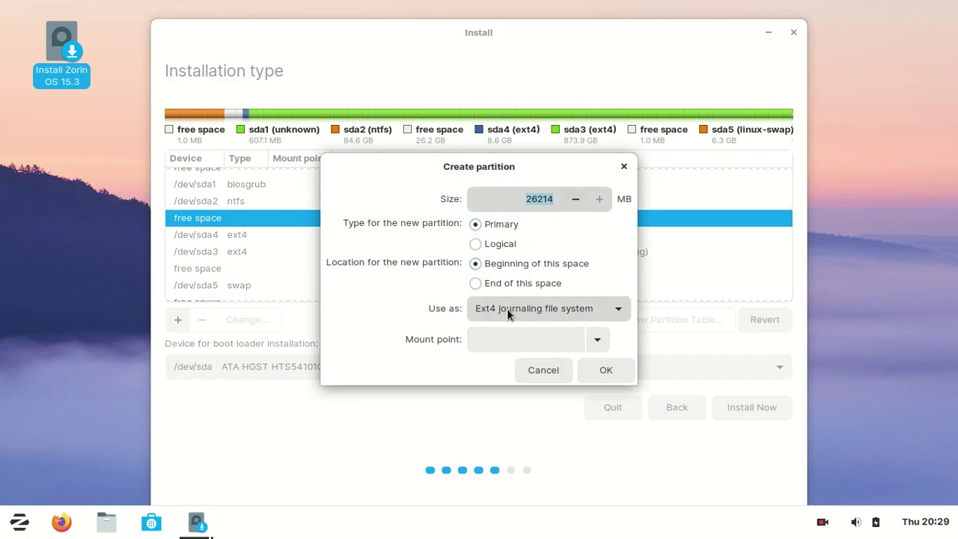
left_click(596, 340)
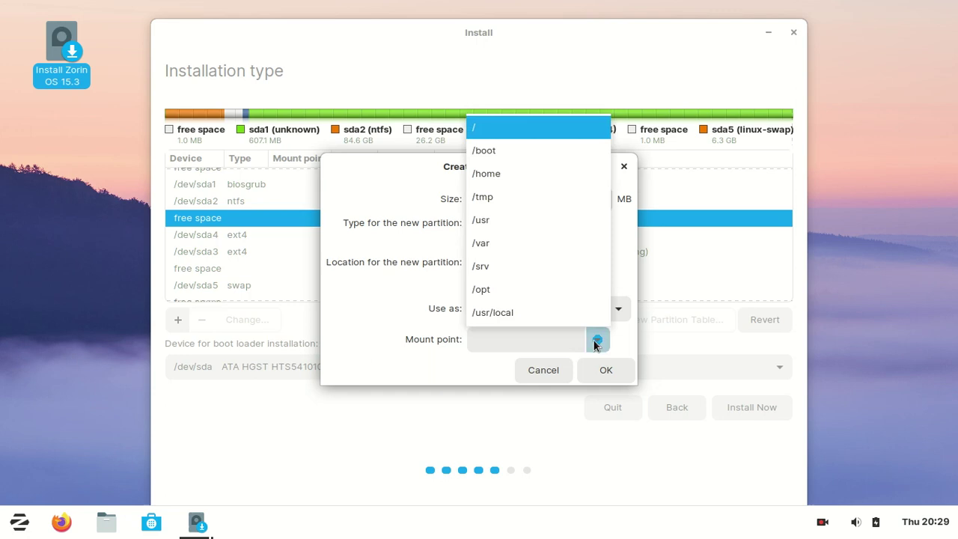
left_click(481, 131)
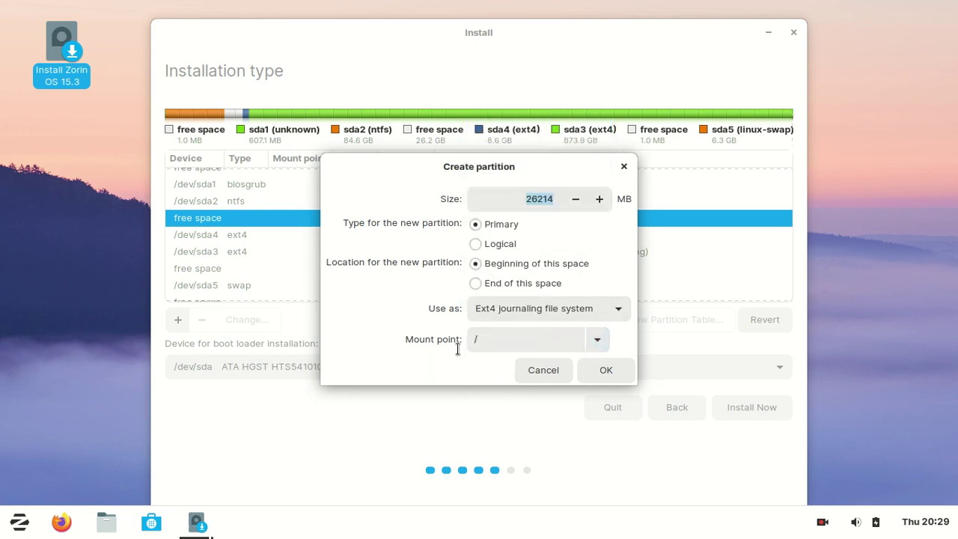
left_click(606, 370)
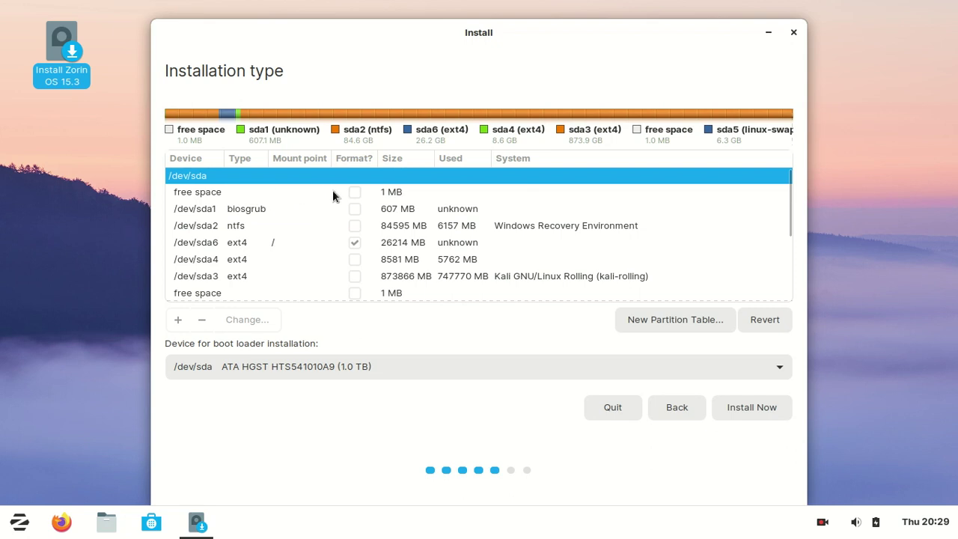
left_click(395, 242)
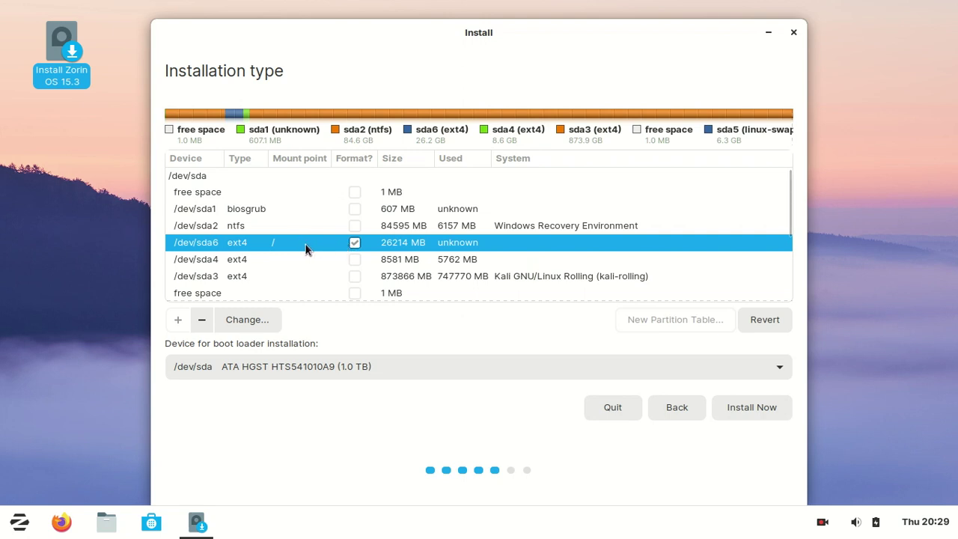
scroll(293, 252, "down", 3)
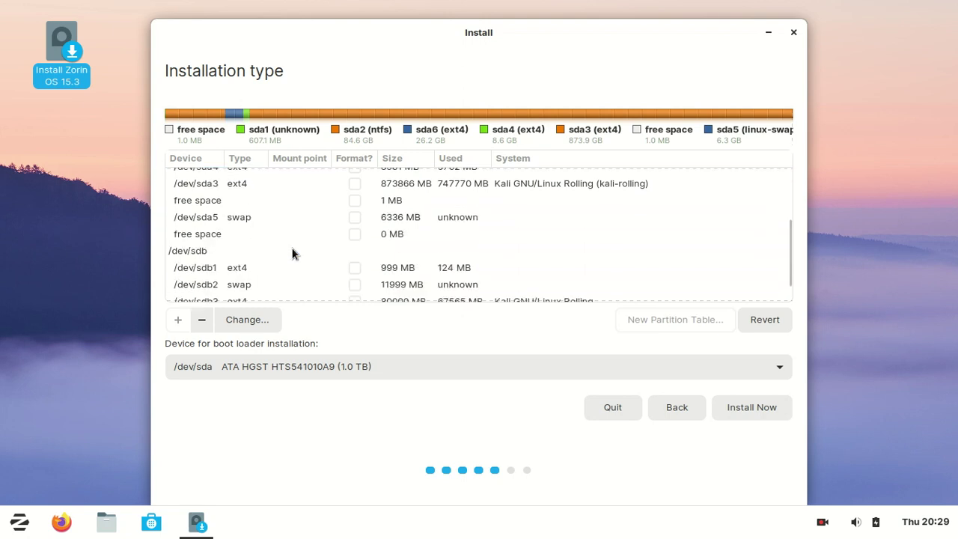
scroll(293, 254, "up", 3)
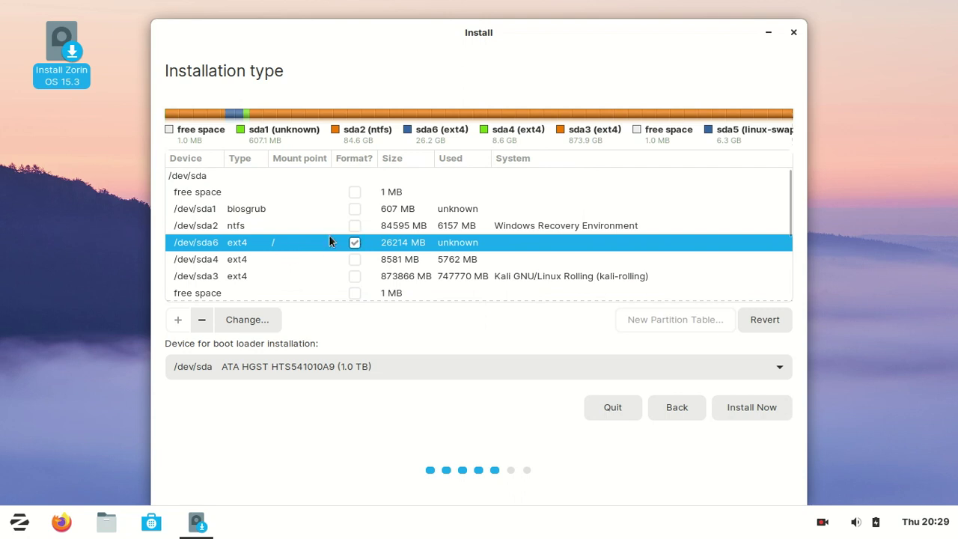
Step: Start the installation and confirm writing the partition changes to disk
left_click(751, 410)
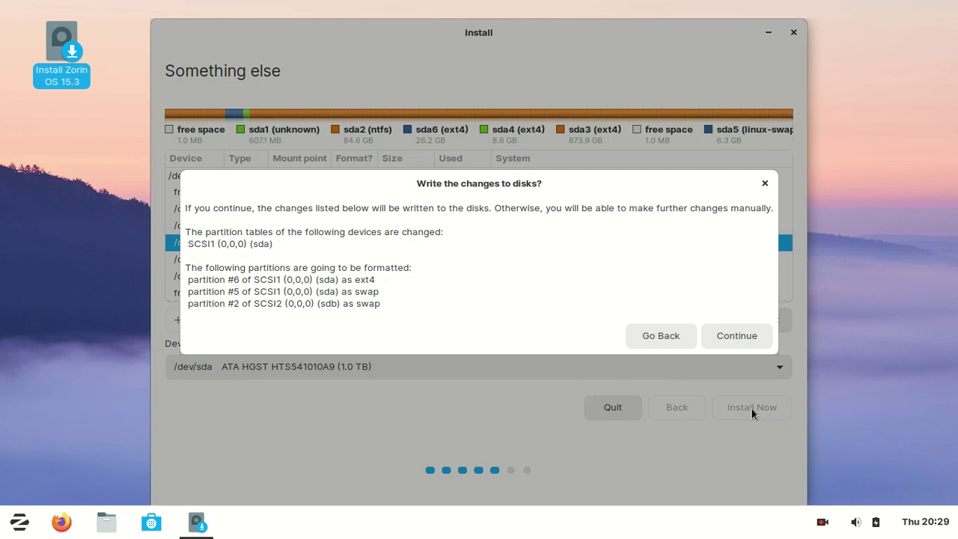
left_click(741, 338)
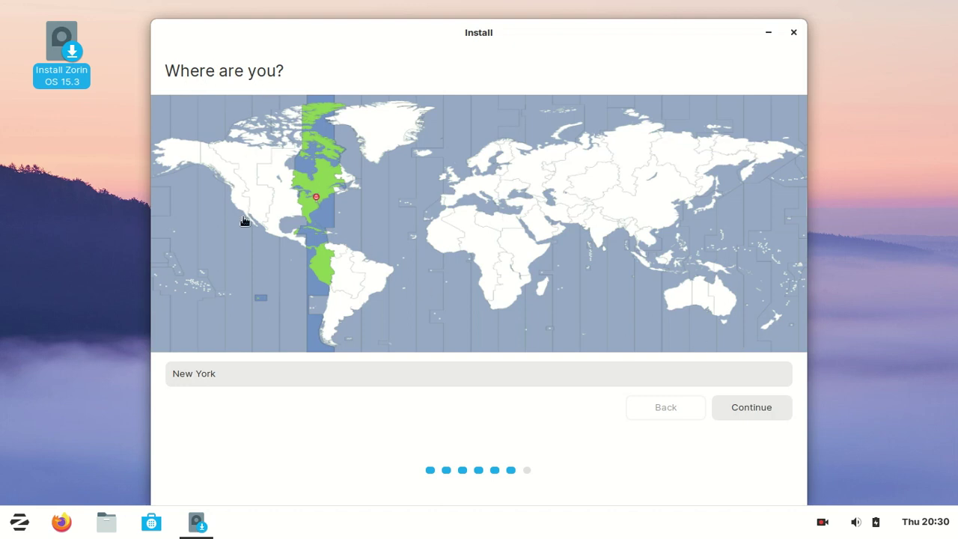
Step: Keep New York as the time zone, enter the account details and matching password, and begin installing
left_click(751, 408)
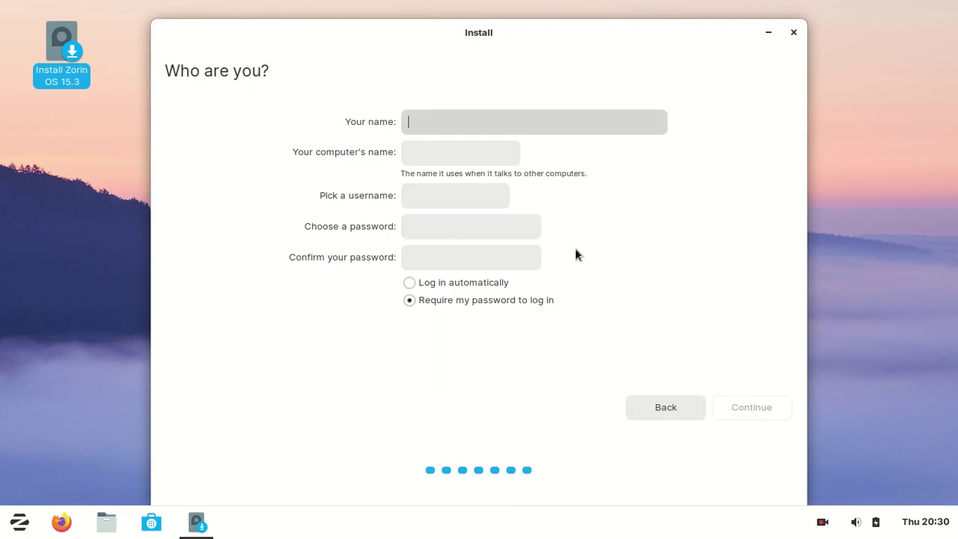
type("iceli")
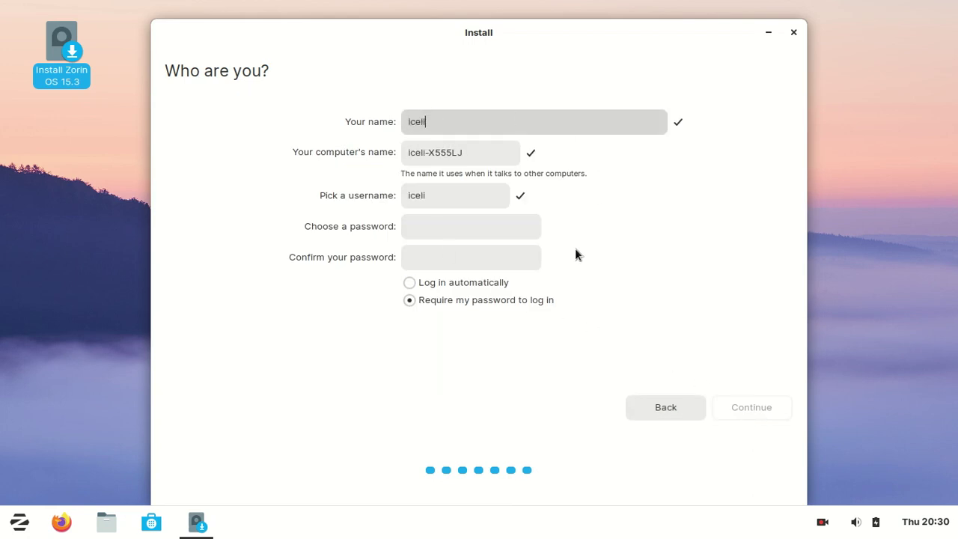
type("nux")
left_click(408, 232)
left_click(444, 228)
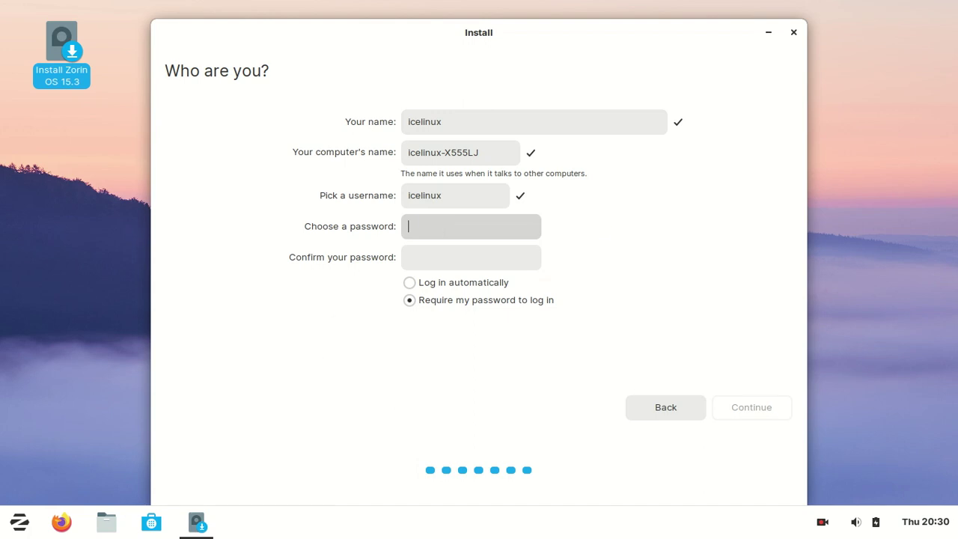
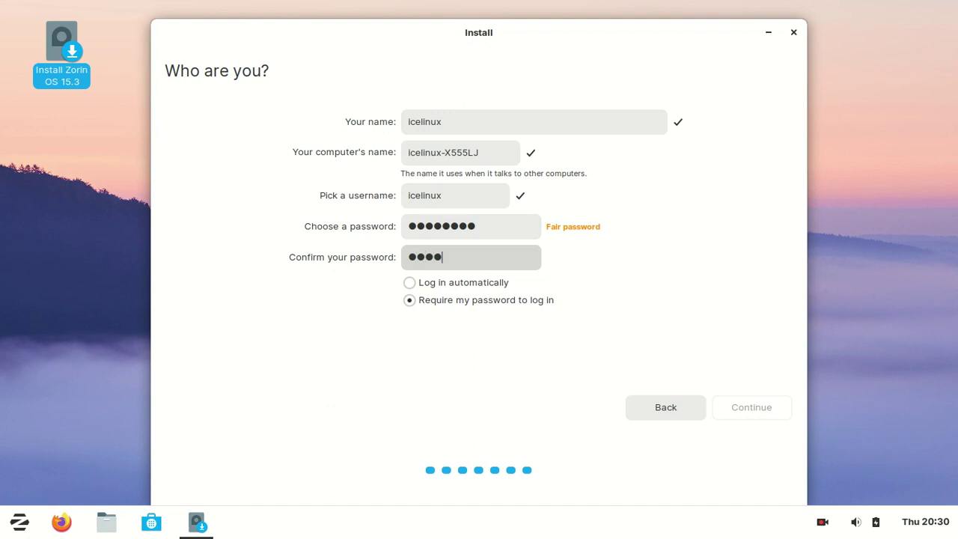
key("BackSpace")
key("BackSpace")
key("BackSpace")
key("BackSpace")
key("BackSpace")
key("BackSpace")
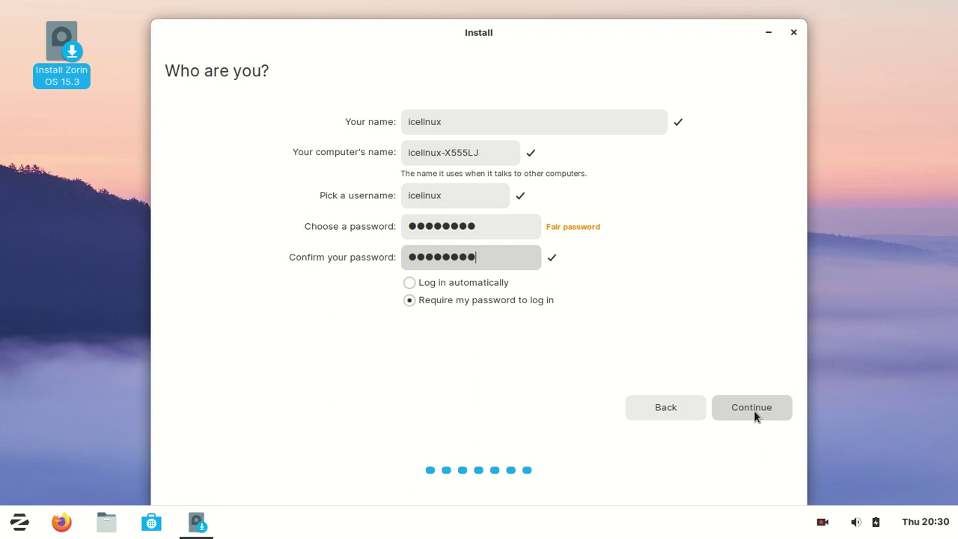
left_click(753, 410)
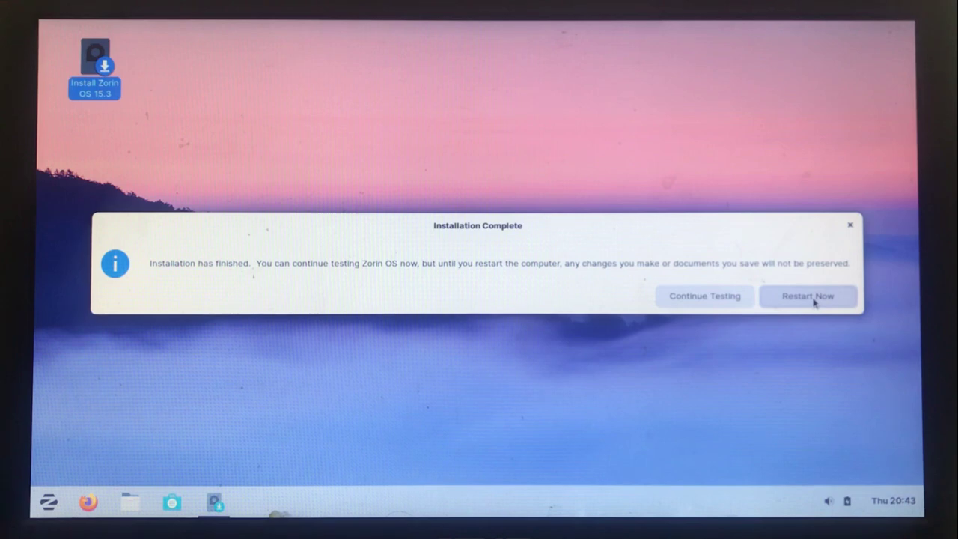
Step: Restart the computer once the installation completes
left_click(813, 300)
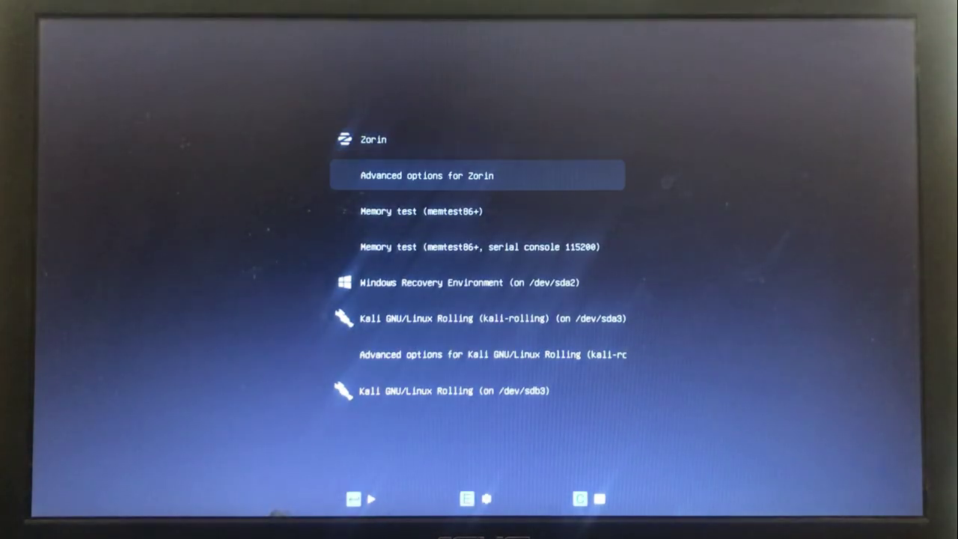
Step: Browse the GRUB boot entries with the arrow keys and return to Zorin
key("Up")
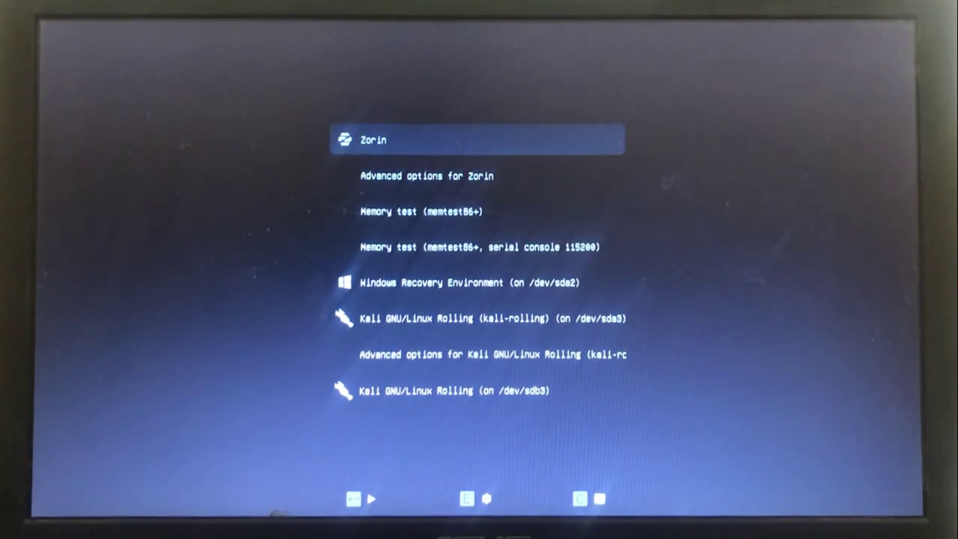
key("Down")
key("Down")
key("Down")
key("Down")
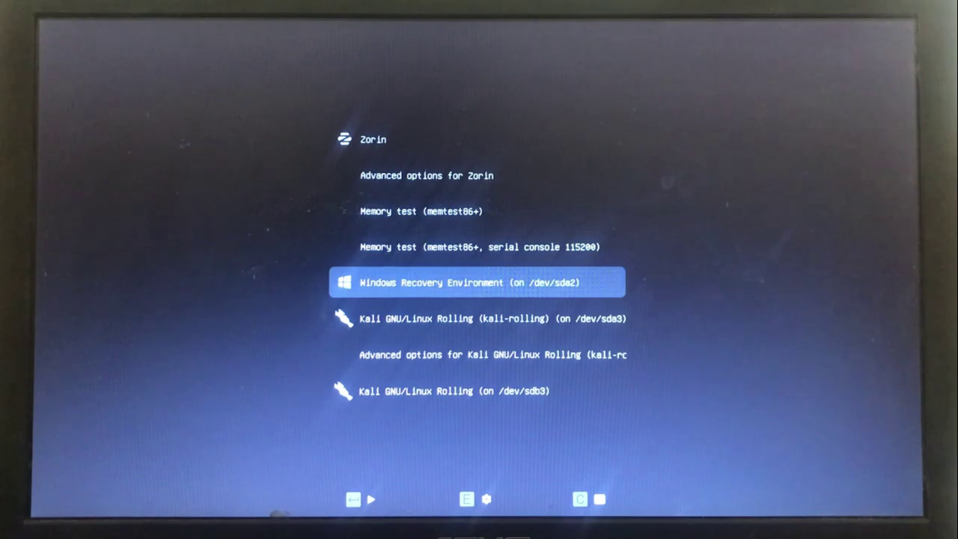
key("Down")
key("Down")
key("Down")
key("Down")
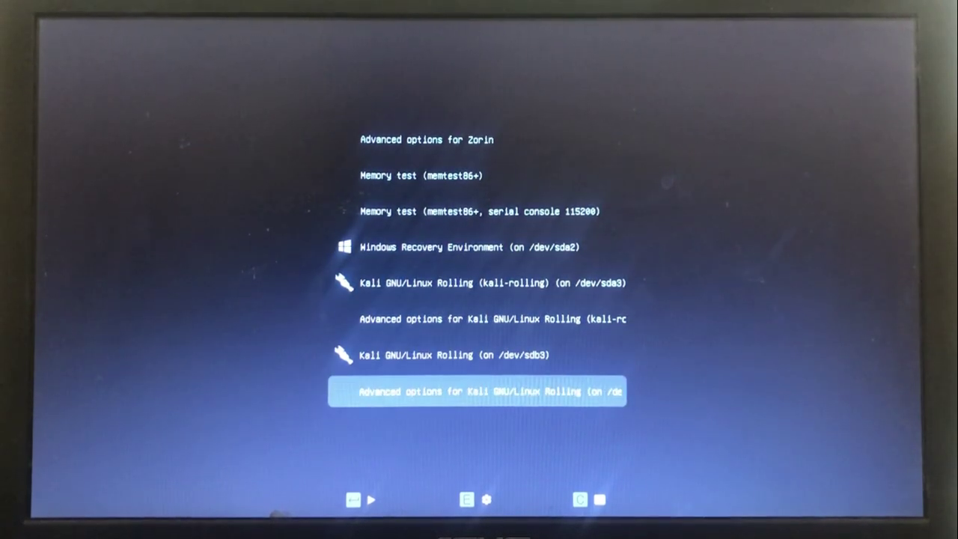
key("Up")
key("Up")
key("Up")
key("Up")
key("Up")
key("Up")
key("Up")
key("Up")
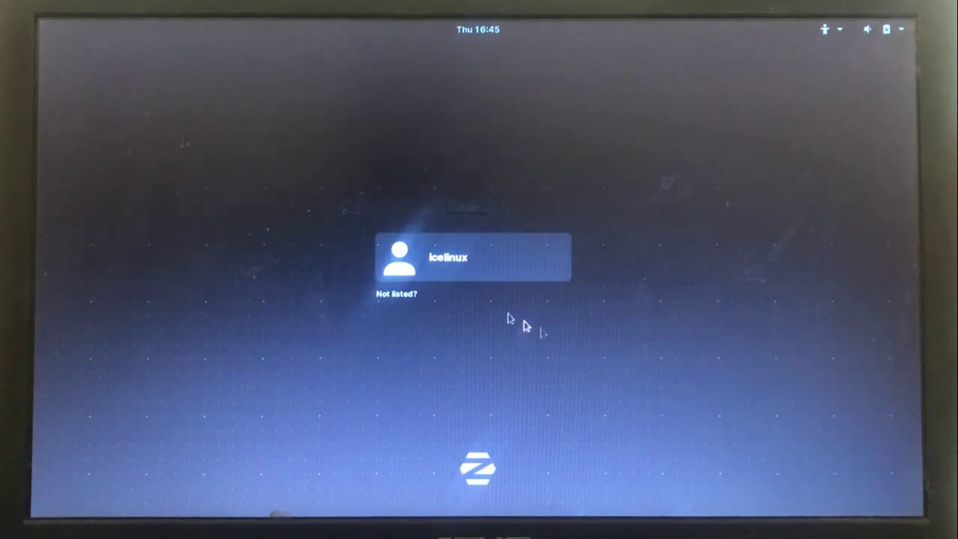
Step: Select the new user account on the login screen and start entering its password
left_click(452, 263)
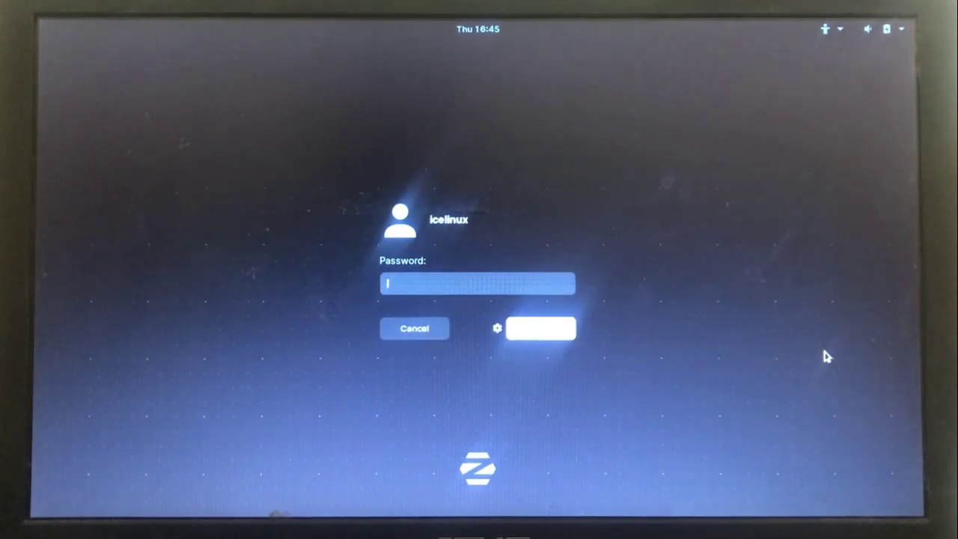
type("•••")
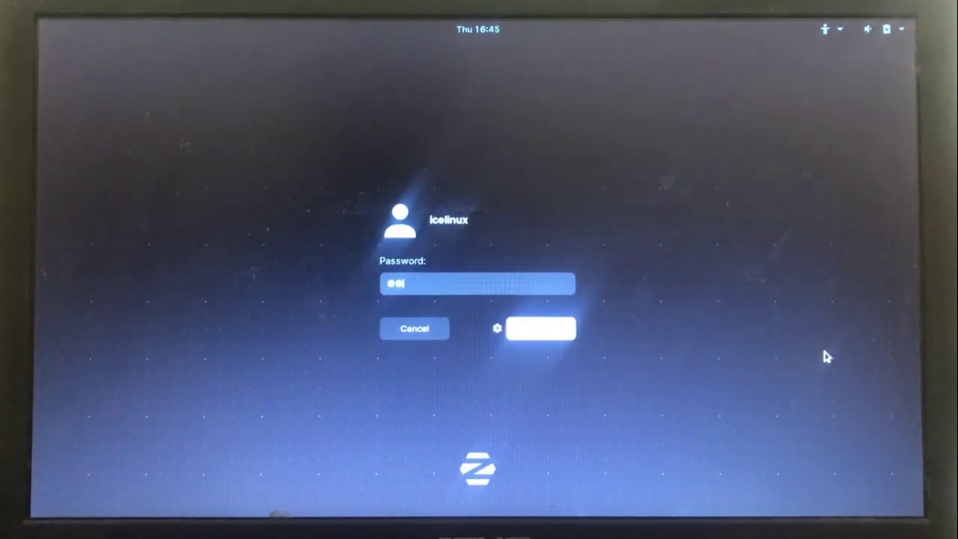
type("•••")
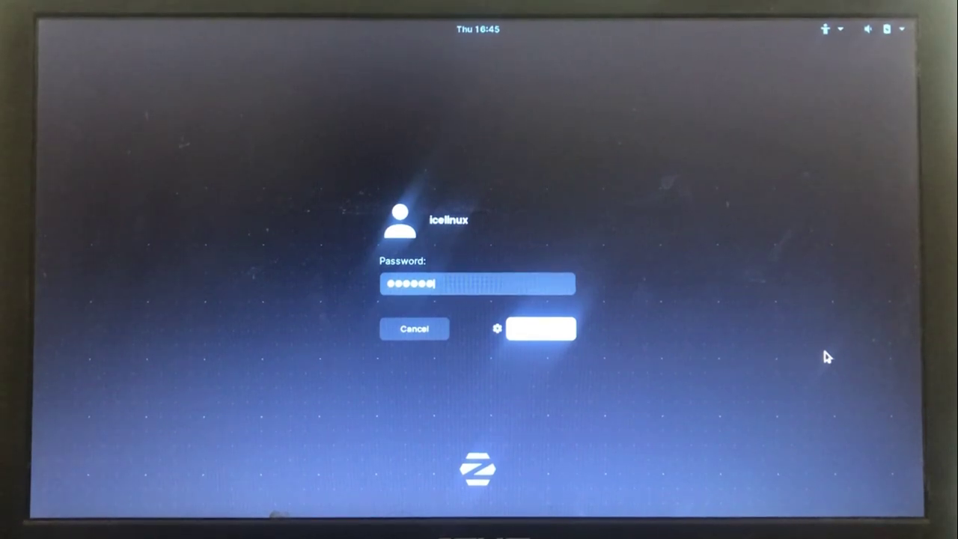